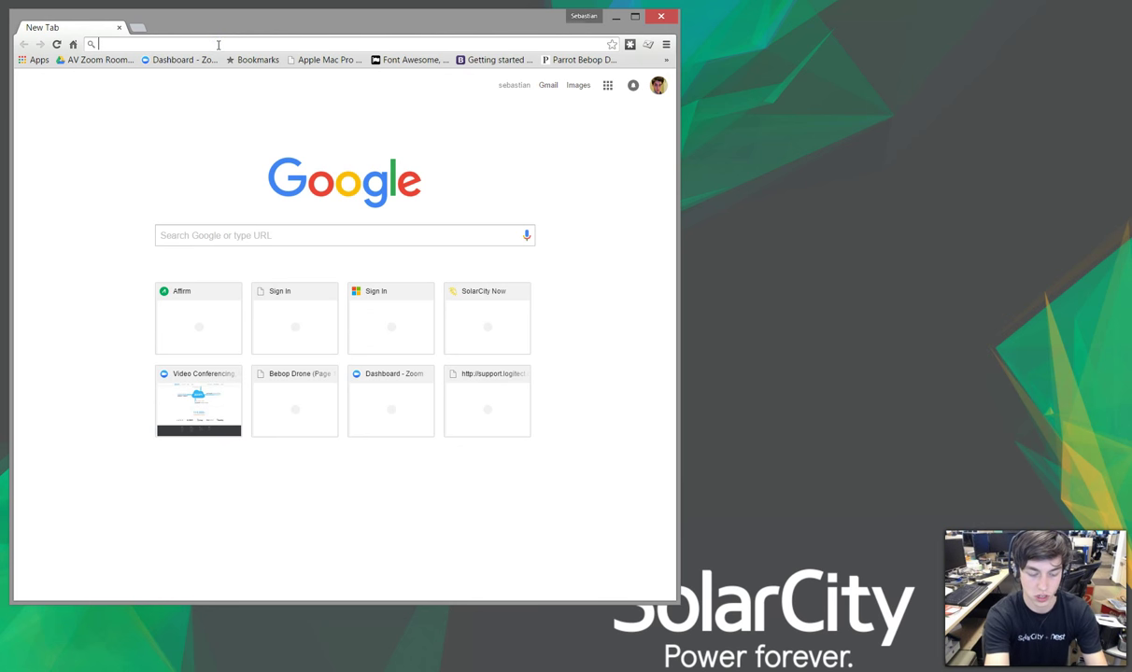
Step: Load solarcity.zoom.us in Chrome by accepting the address-bar autocomplete for 'sola'
text(solarcity.zoom.us)
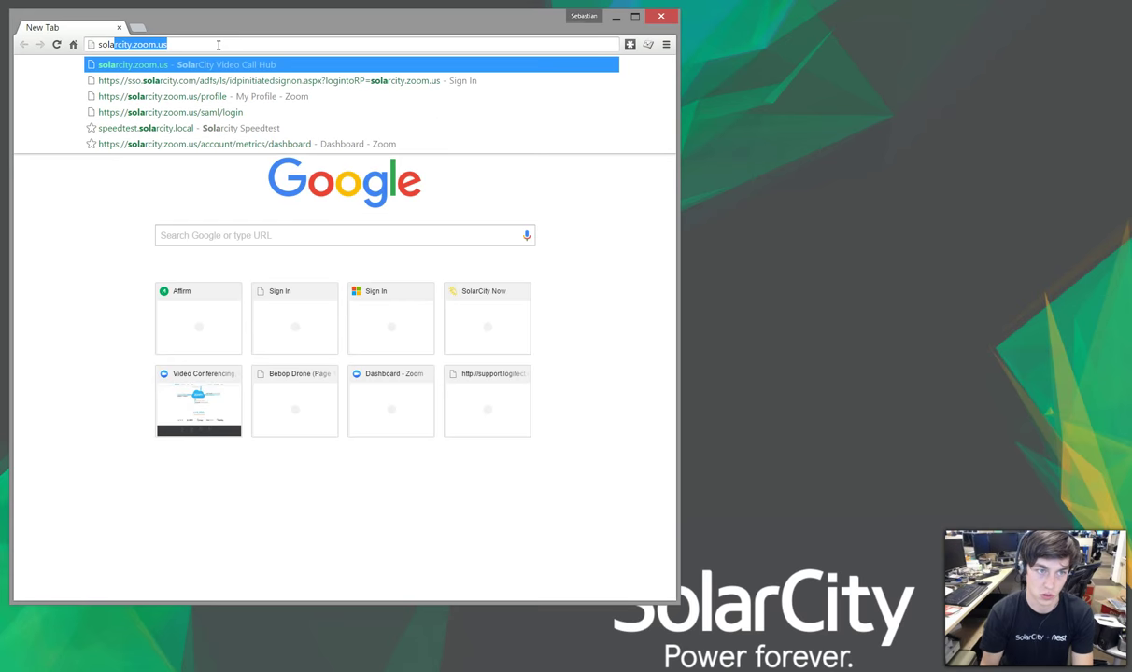
key(Right)
key(Return)
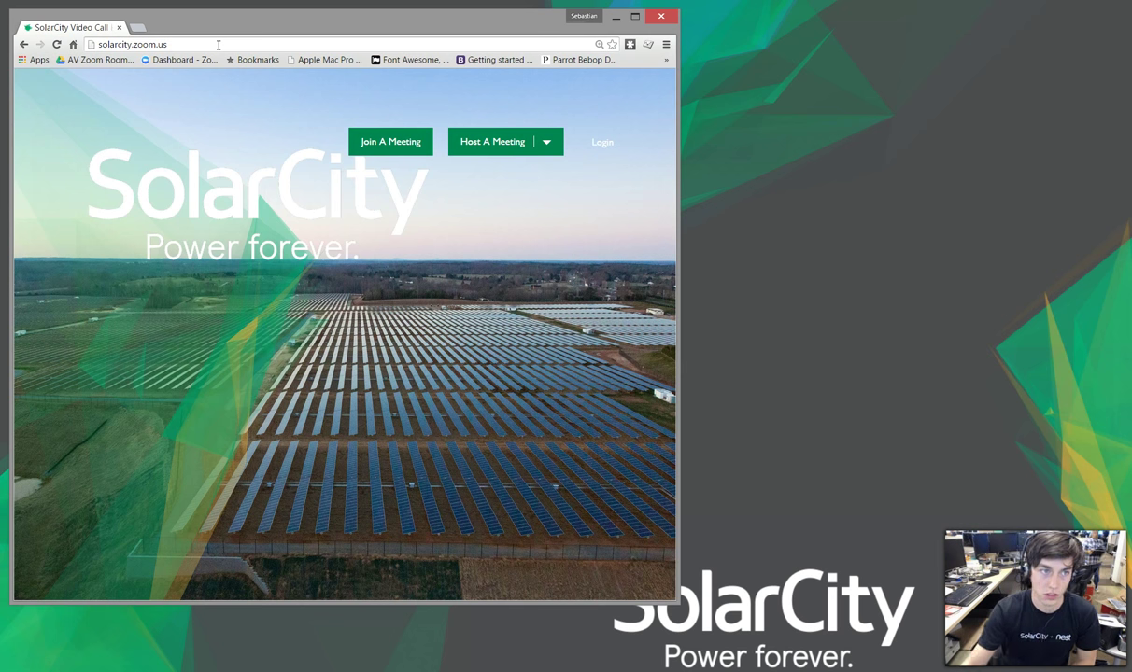
Step: Log in with SolarCity SSO credentials, declining to save the password, and reach My Profile
click(599, 143)
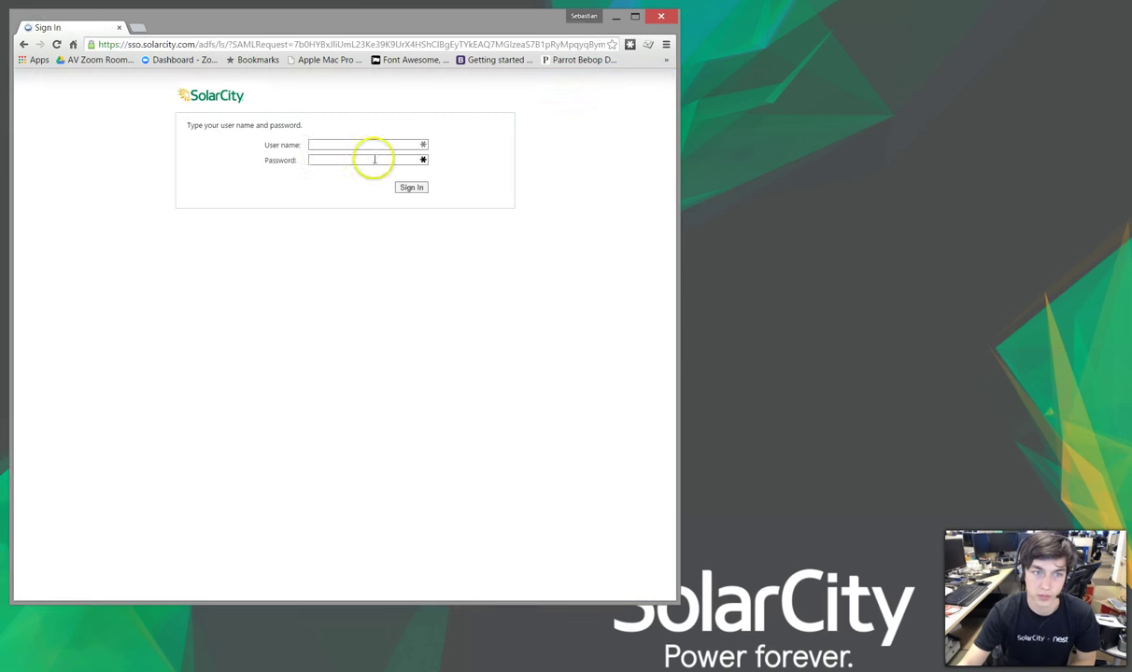
click(329, 146)
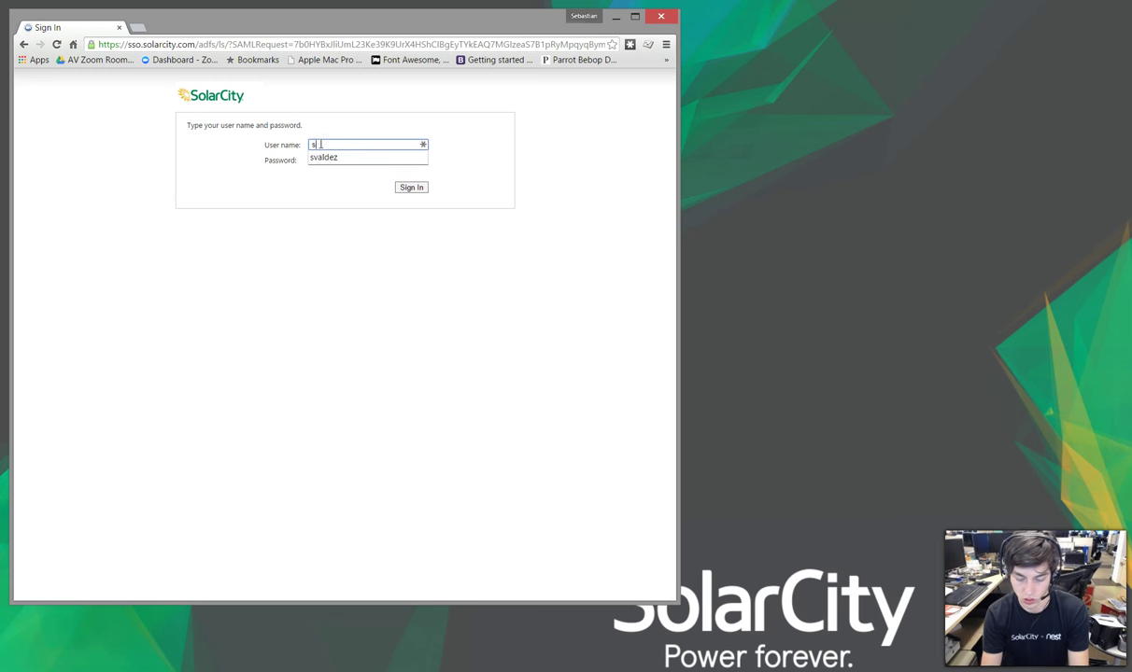
text(sval)
key(Down)
key(Tab)
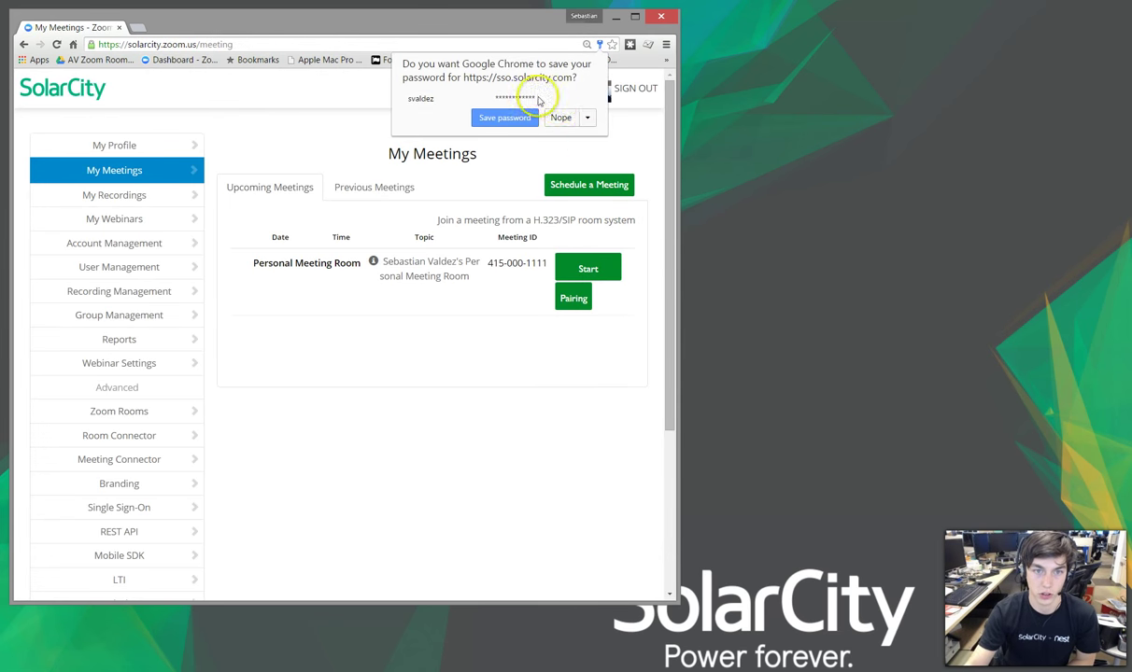
click(560, 116)
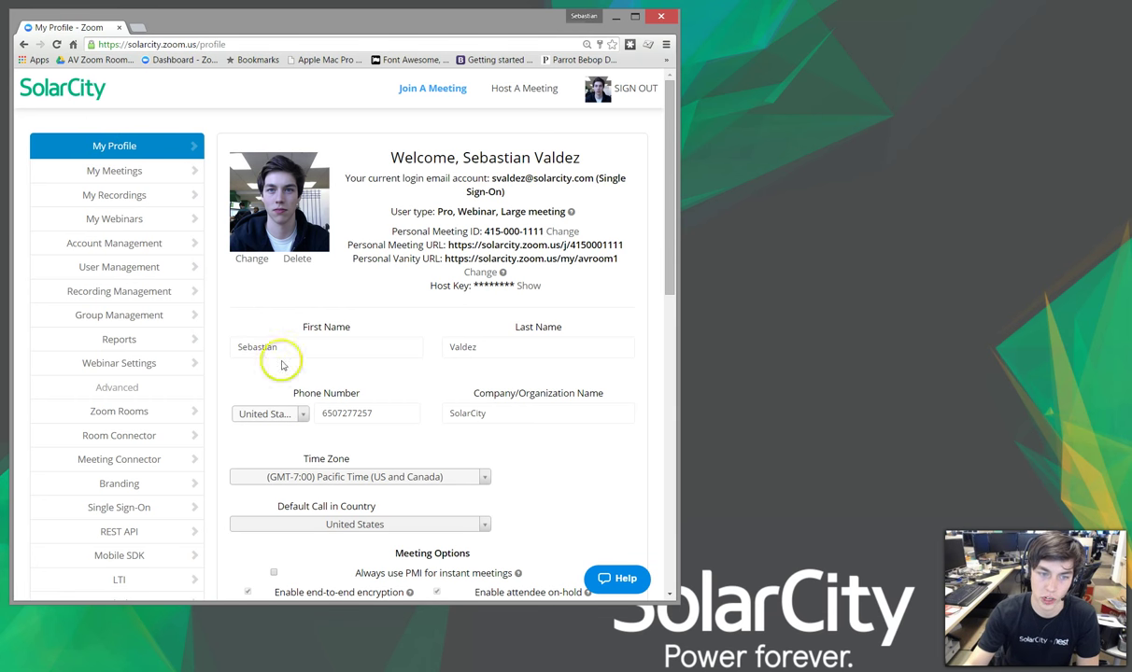
Step: Scroll down the profile page and enable Personal Audio Conference
mouse_move(665, 195)
mouse_down()
mouse_move(656, 265)
mouse_move(654, 204)
mouse_up()
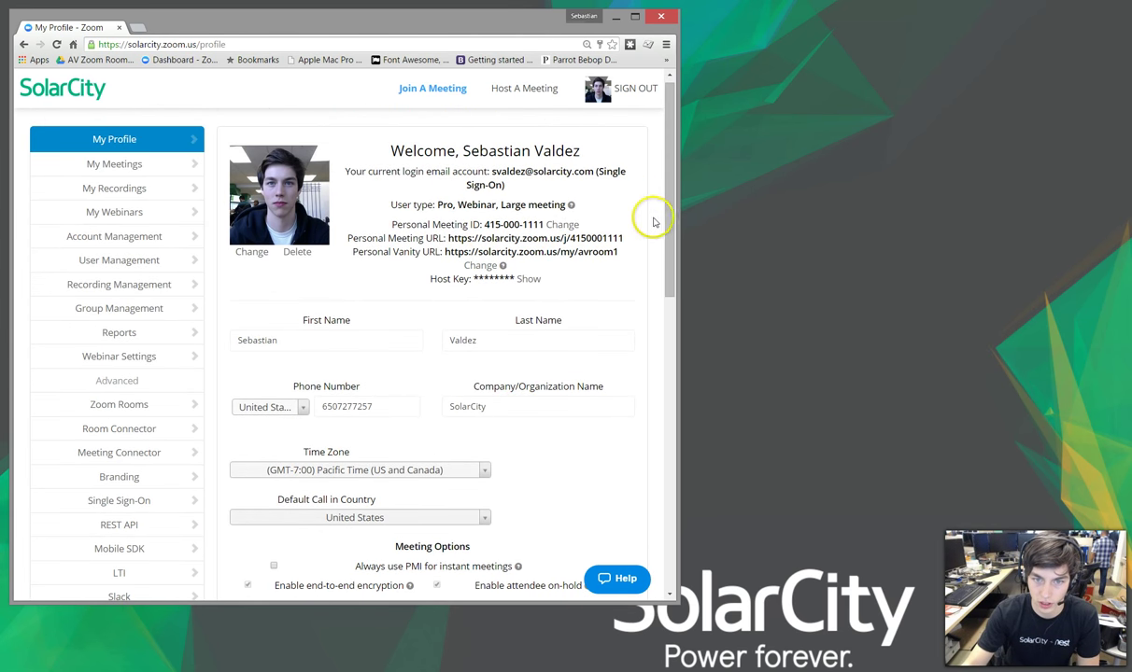
drag(664, 218, 604, 439)
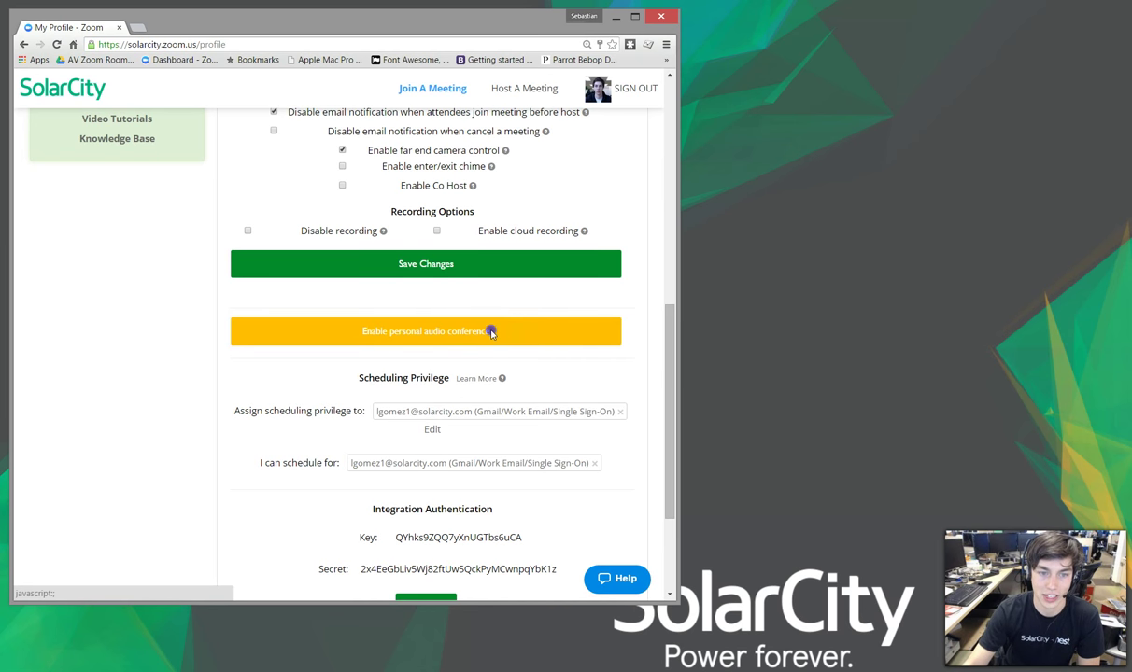
click(491, 333)
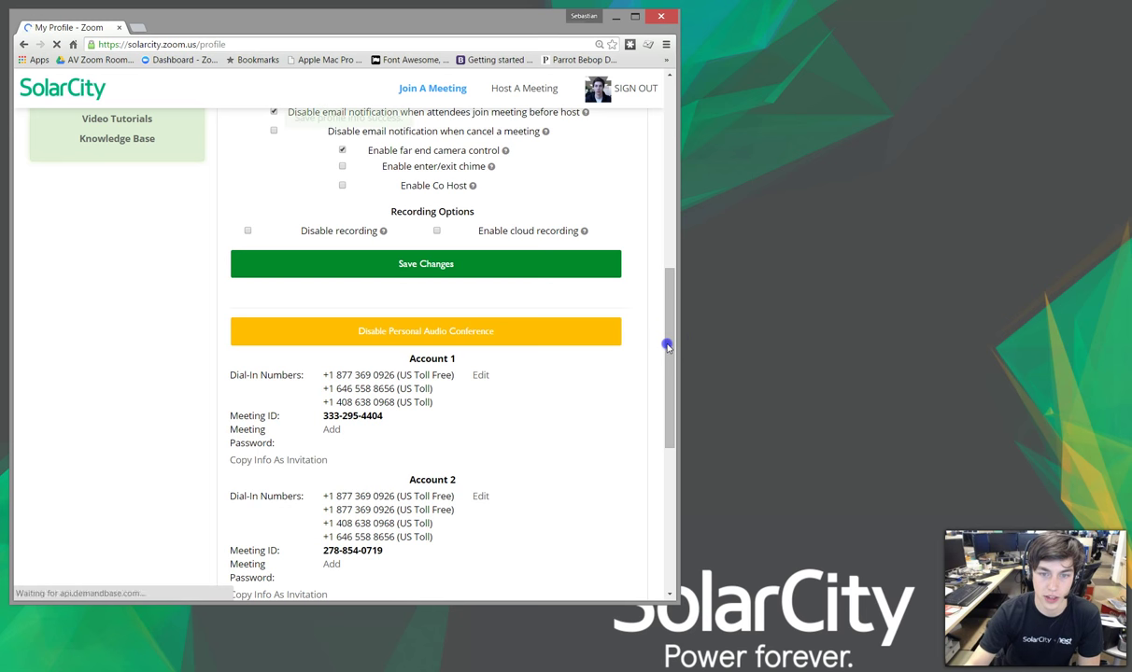
Step: Review the toll-free and dial-in numbers and meeting IDs listed for Account 1 and Account 2
scroll(667, 350, down, 1)
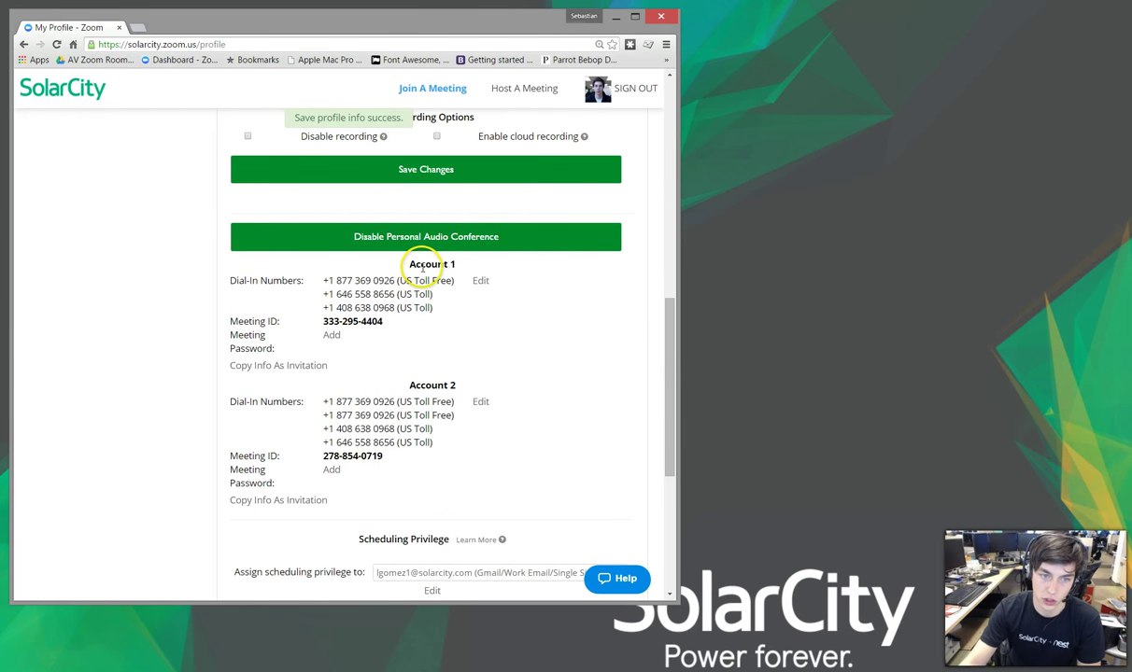
drag(417, 265, 433, 385)
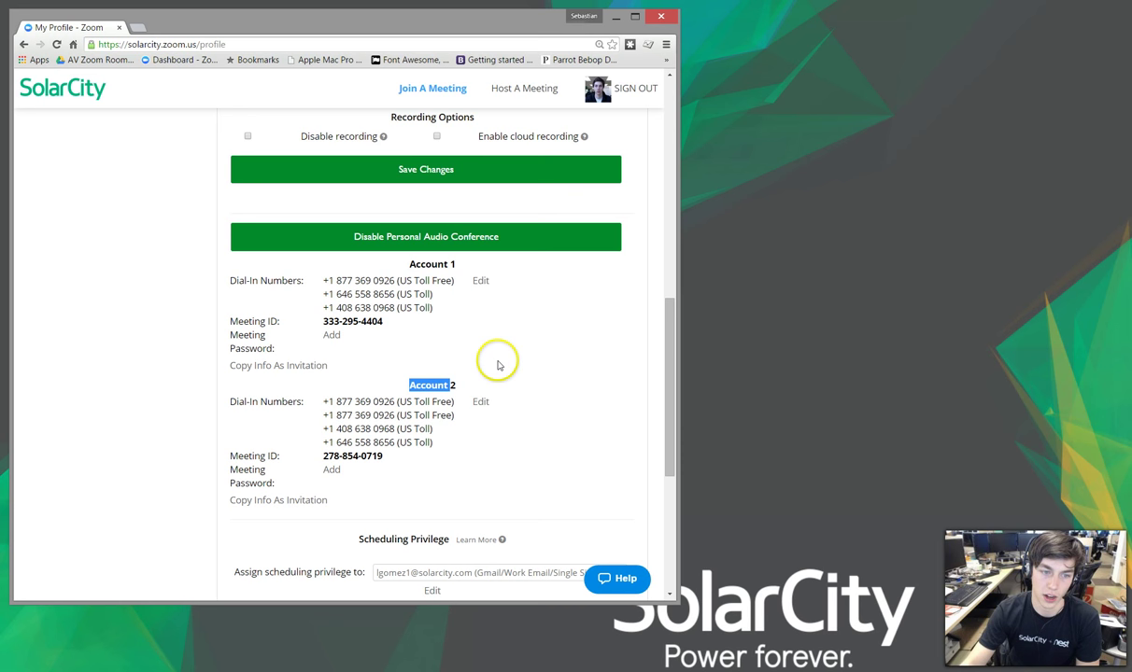
click(327, 321)
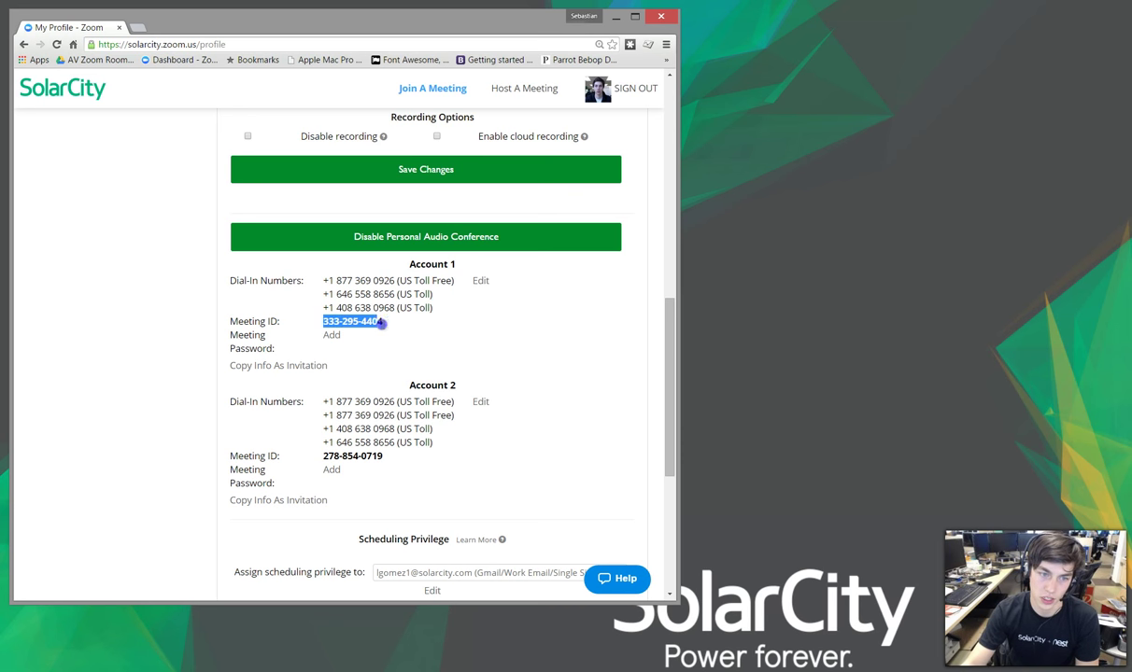
drag(323, 455, 353, 456)
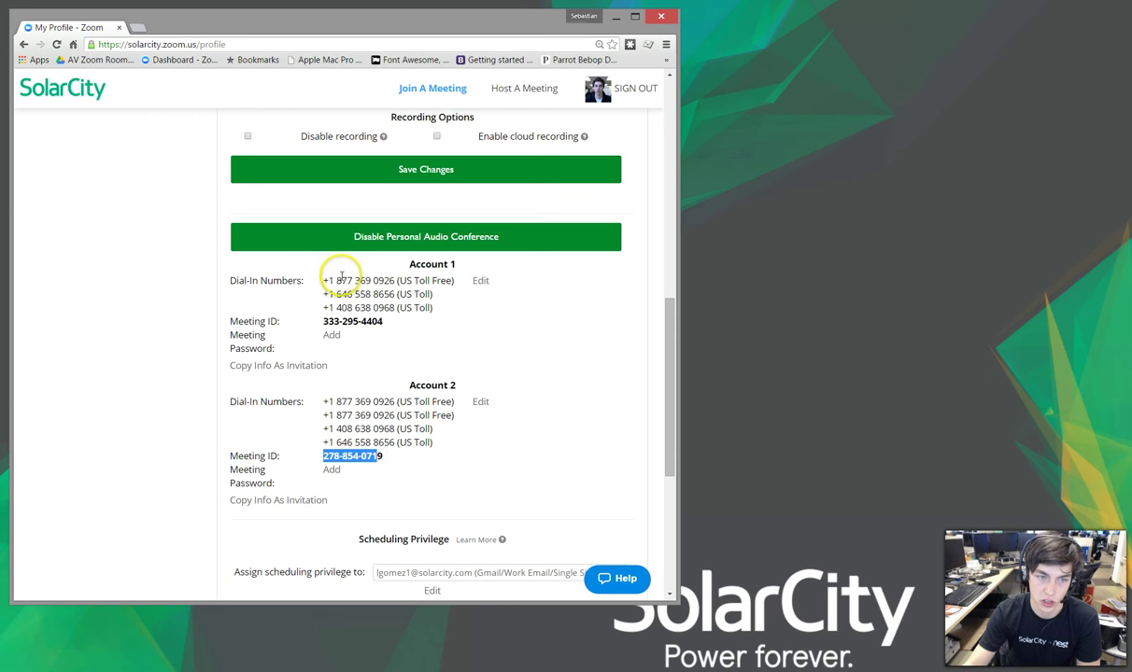
mouse_move(336, 280)
mouse_down()
mouse_move(397, 281)
mouse_move(393, 294)
mouse_move(340, 283)
mouse_up()
click(391, 294)
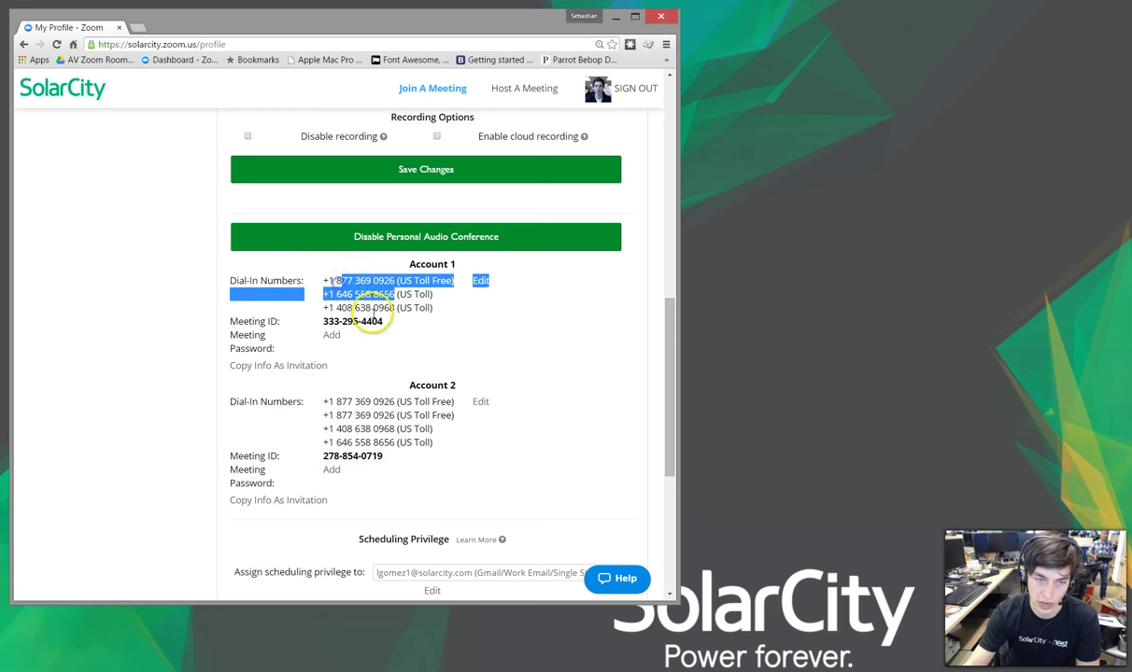
click(371, 319)
drag(669, 384, 670, 371)
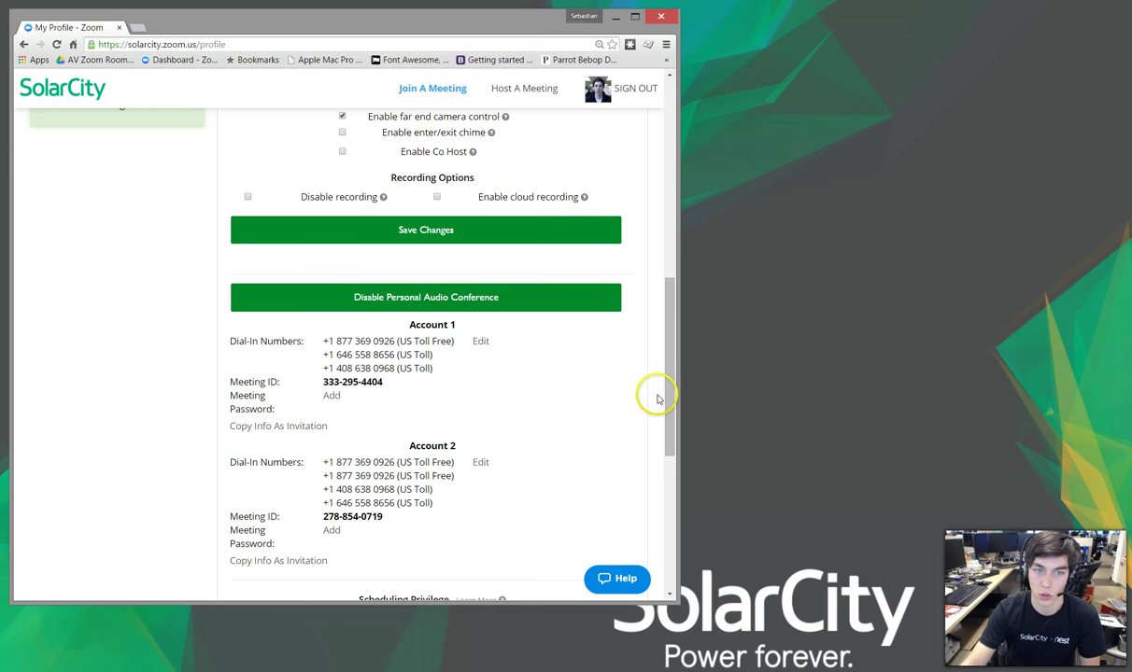
Step: Recheck Account 1's toll-free dial-in number and meeting ID on the profile page
drag(669, 397, 668, 236)
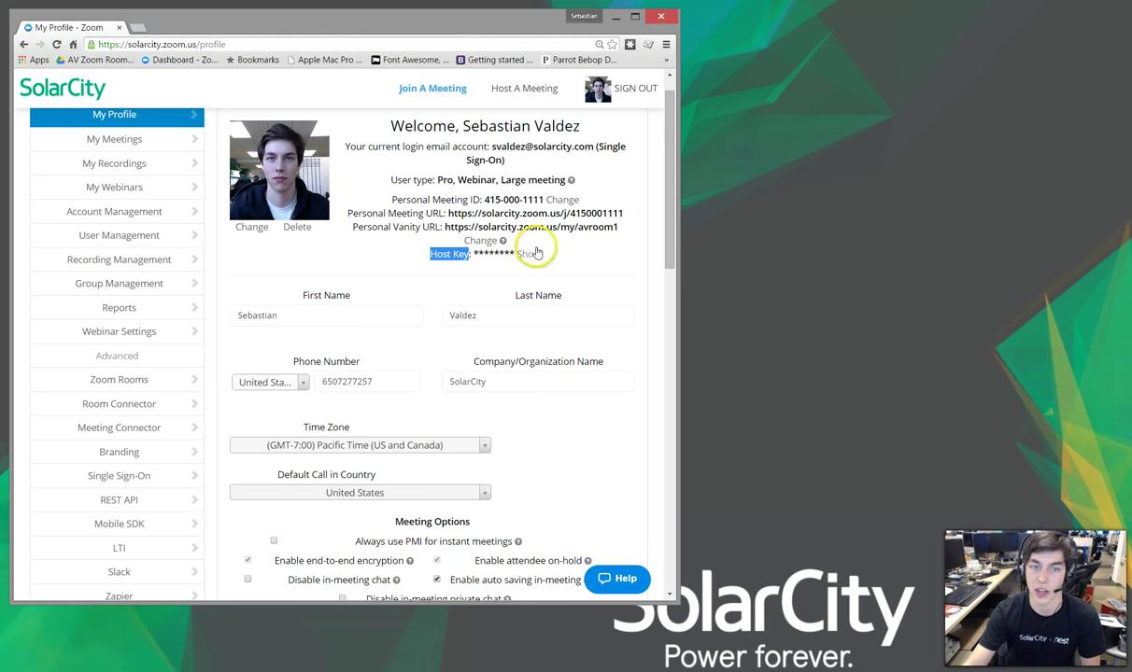
drag(668, 215, 653, 404)
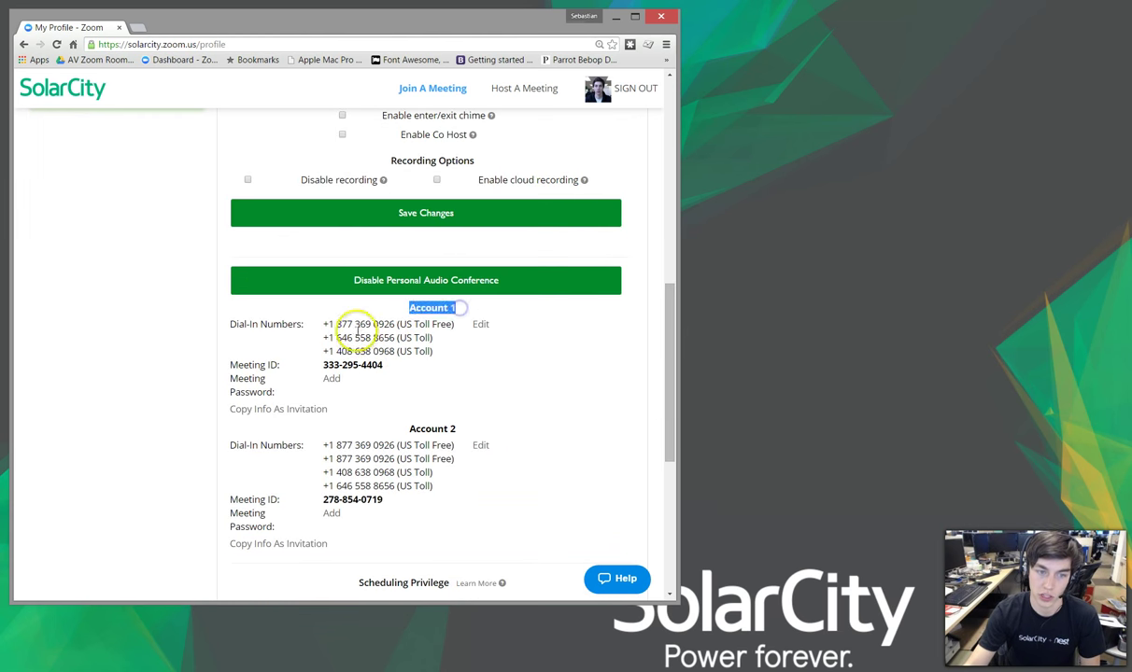
drag(334, 324, 425, 323)
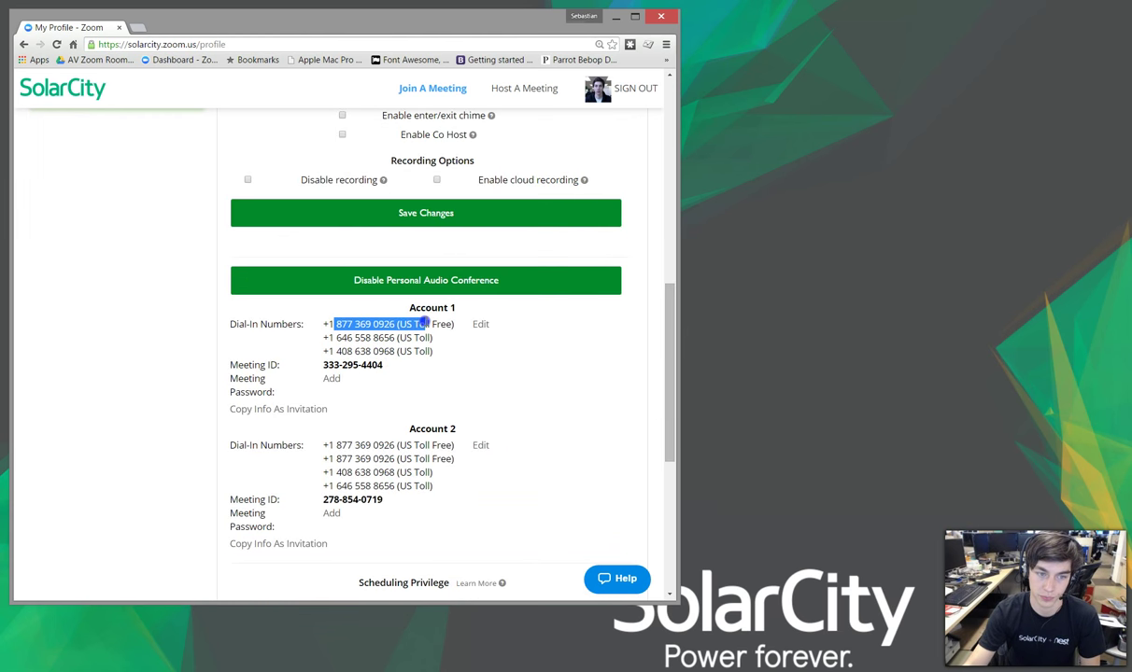
drag(323, 365, 398, 359)
click(379, 376)
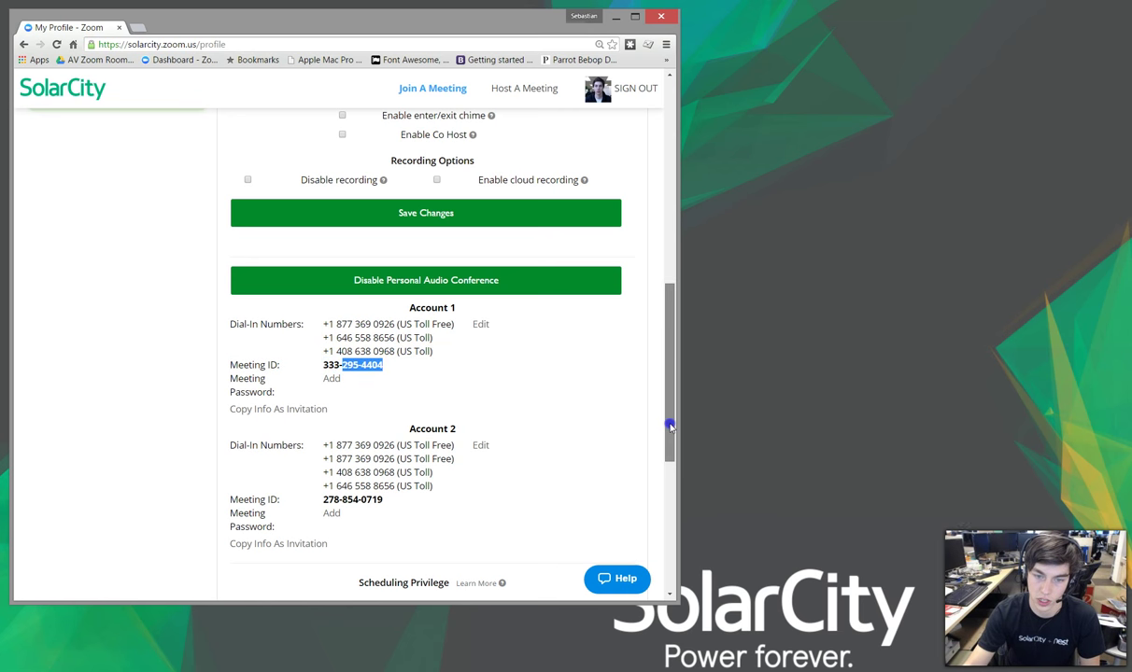
drag(662, 422, 665, 213)
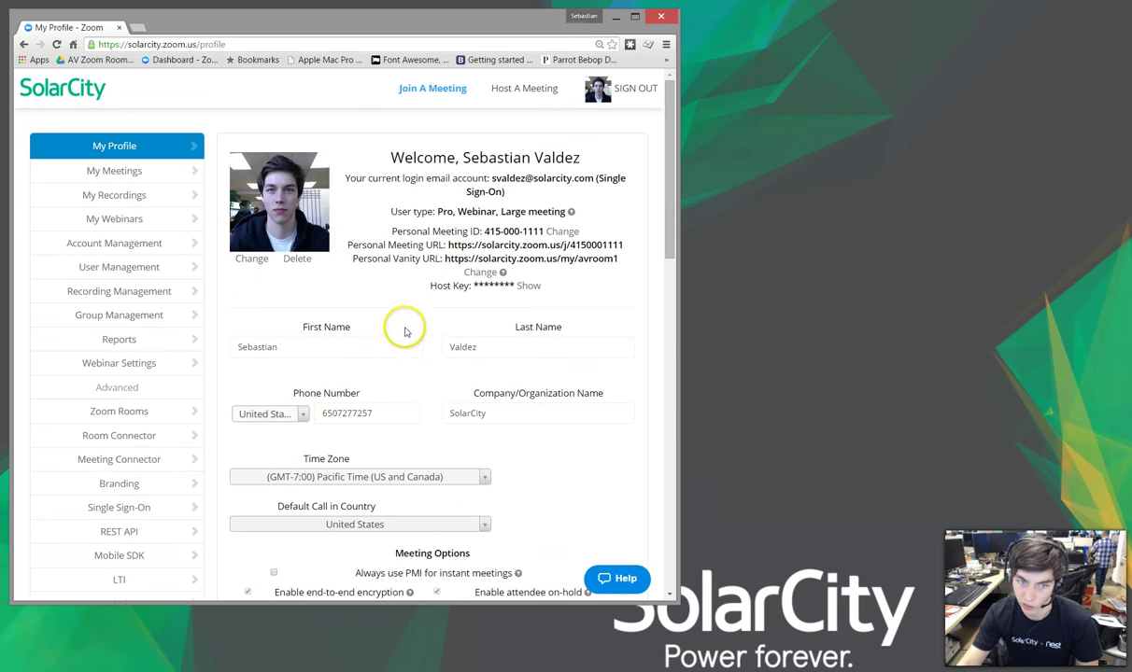
Step: Replace the rejected short host key with a six-digit value and save the profile
click(527, 286)
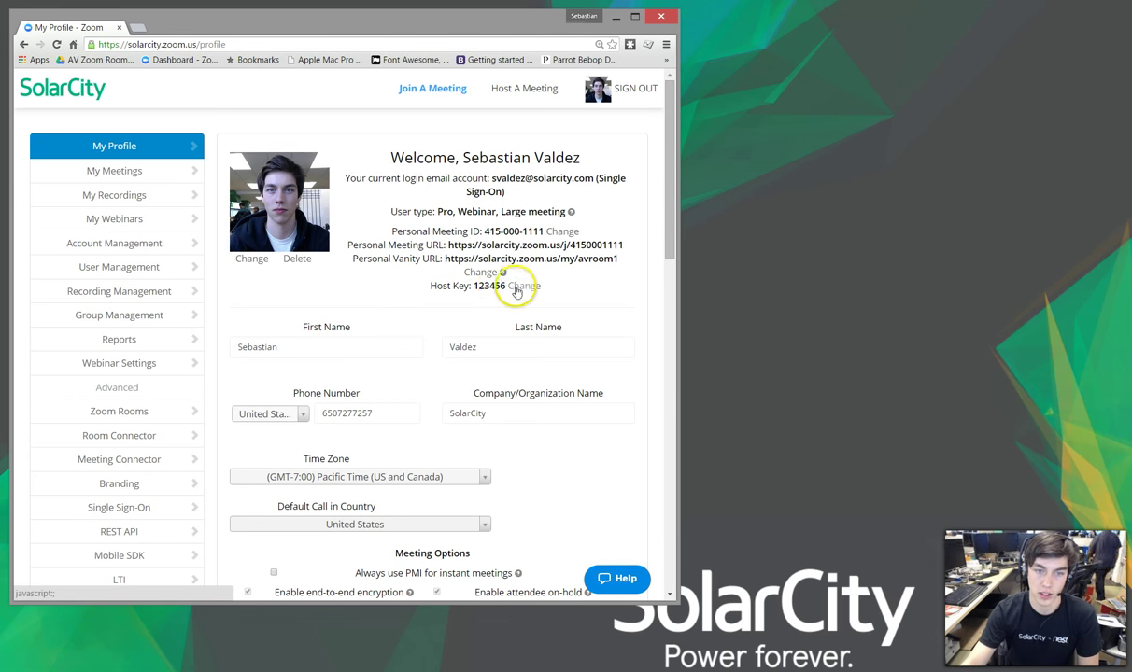
click(517, 290)
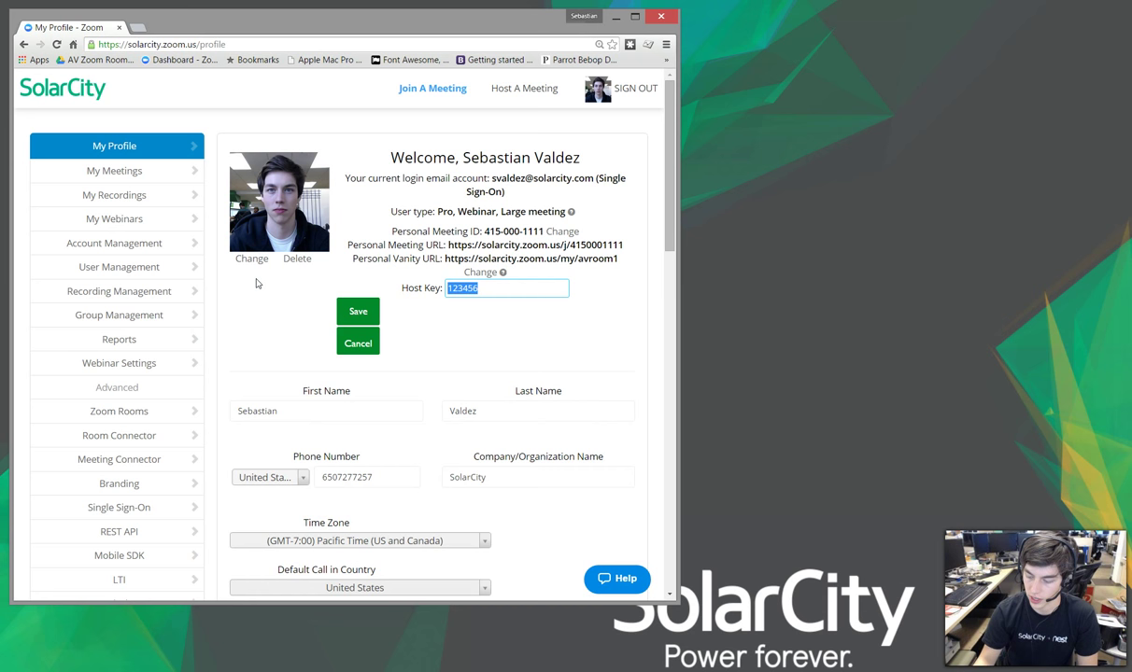
click(356, 312)
drag(530, 373, 557, 373)
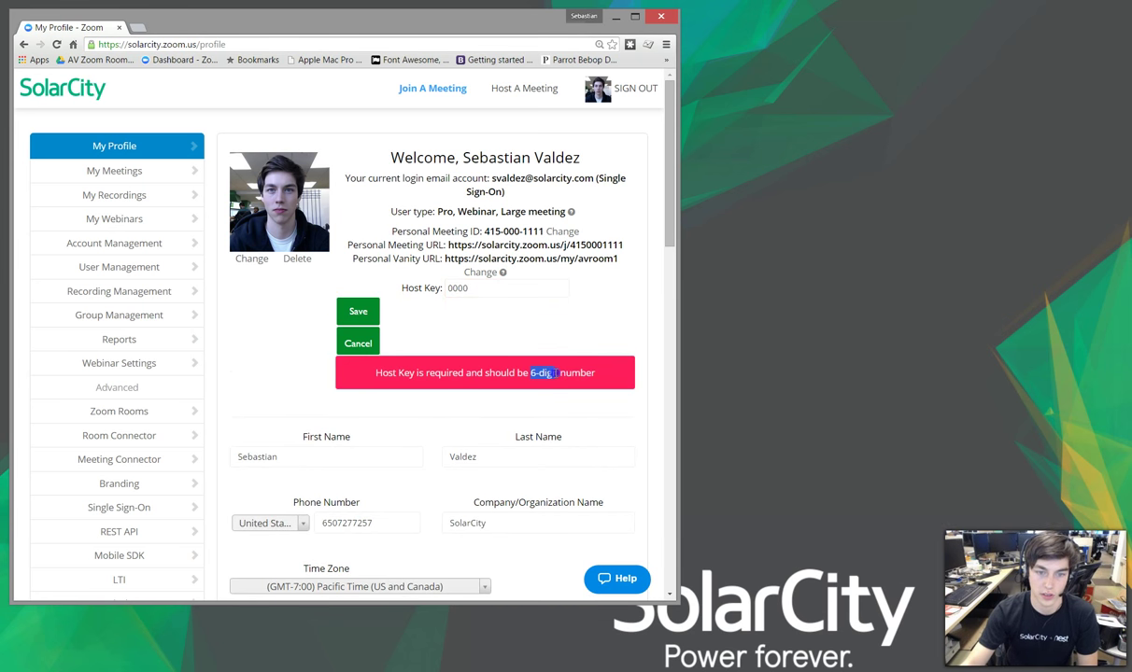
drag(490, 293, 332, 266)
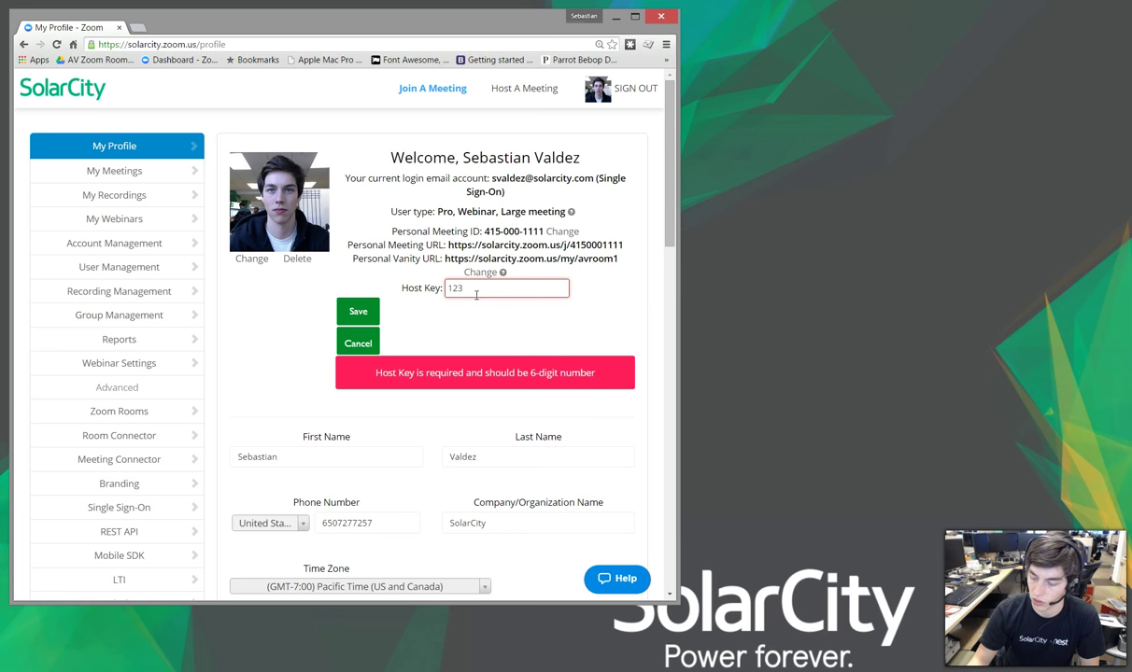
click(355, 310)
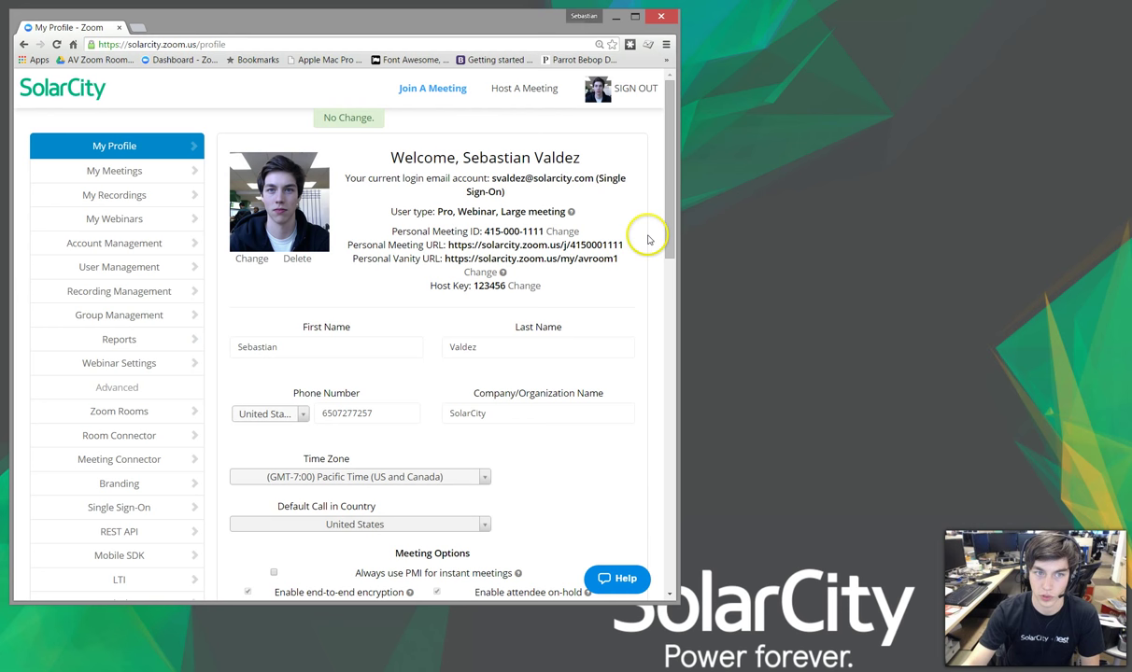
drag(666, 212, 653, 240)
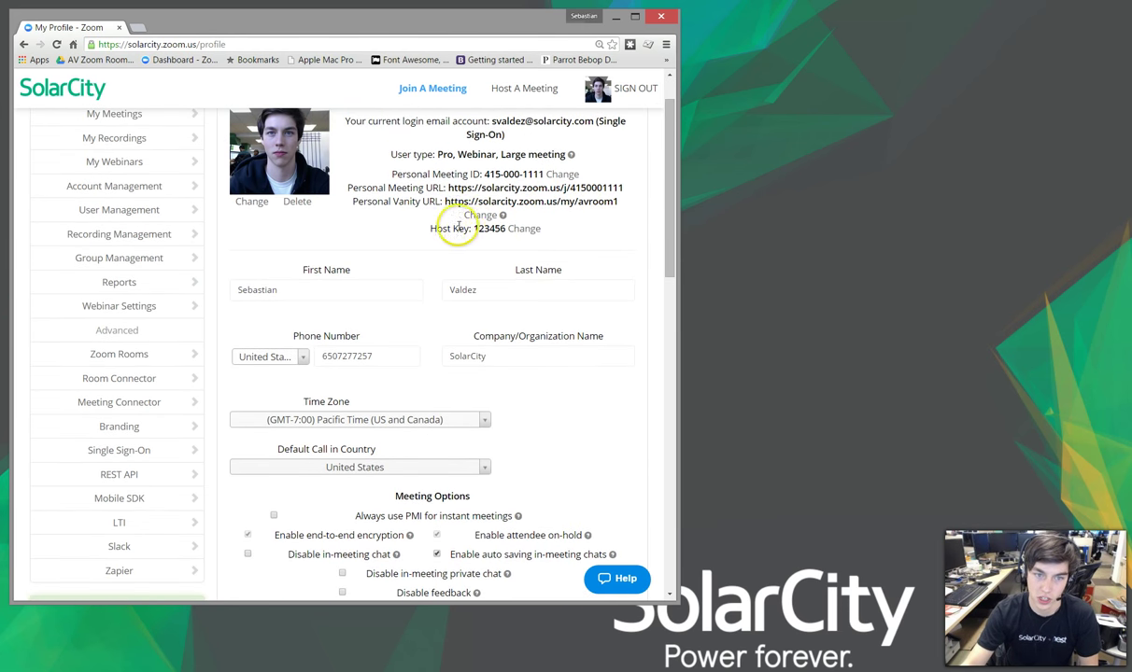
Step: Bring up the Account 1 details while the mirrored iPhone dials the toll-free bridge and meeting ID
click(670, 273)
drag(671, 273, 629, 408)
drag(664, 369, 649, 409)
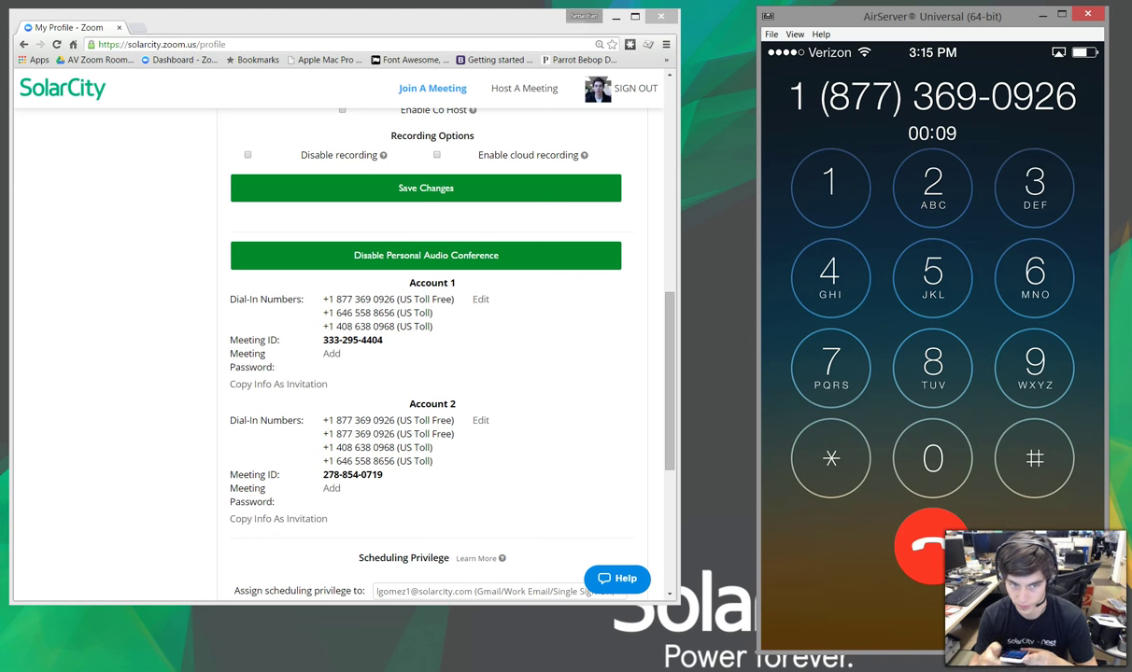
click(317, 346)
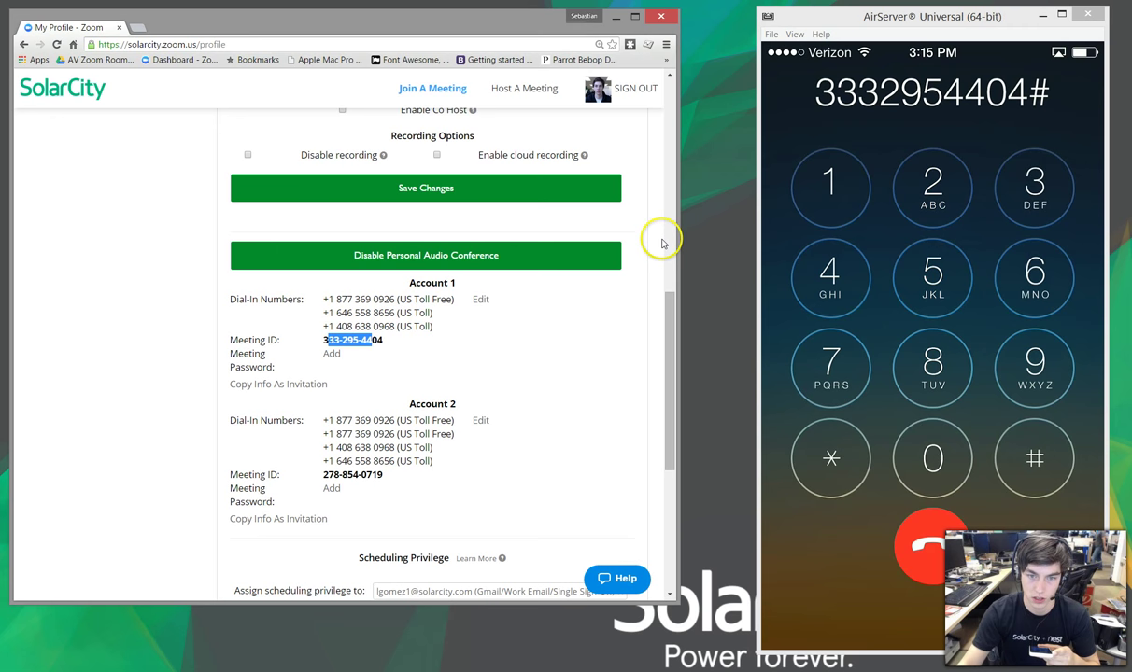
drag(664, 321, 664, 121)
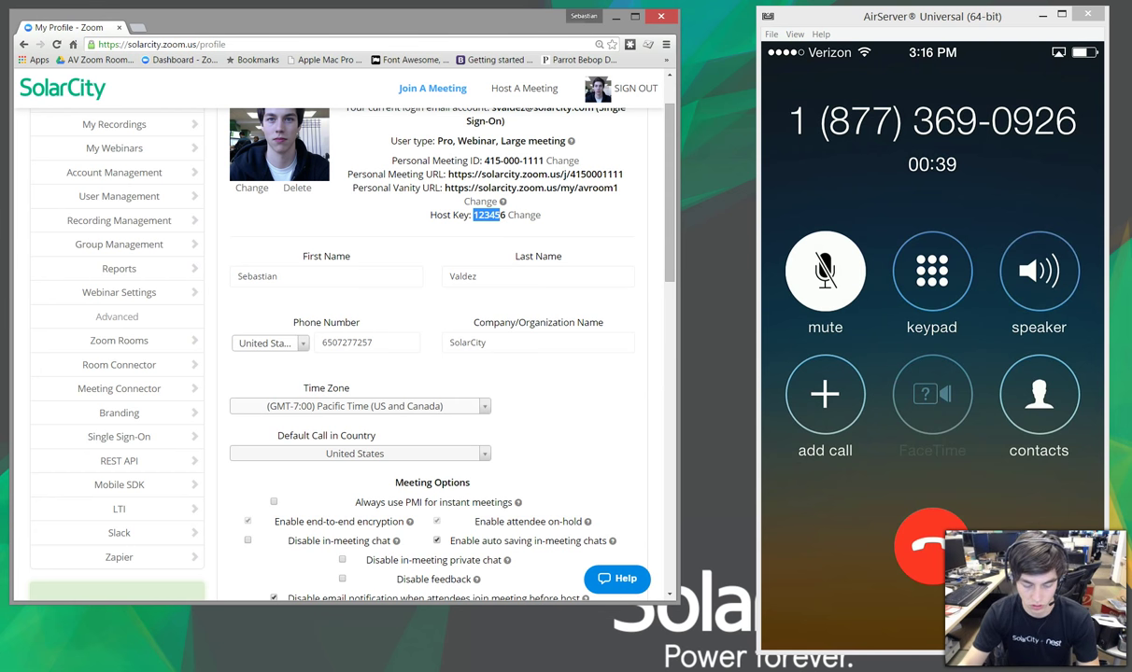
Step: Launch the Zoom desktop client from Start and minimize Chrome so only Zoom shows
key(super)
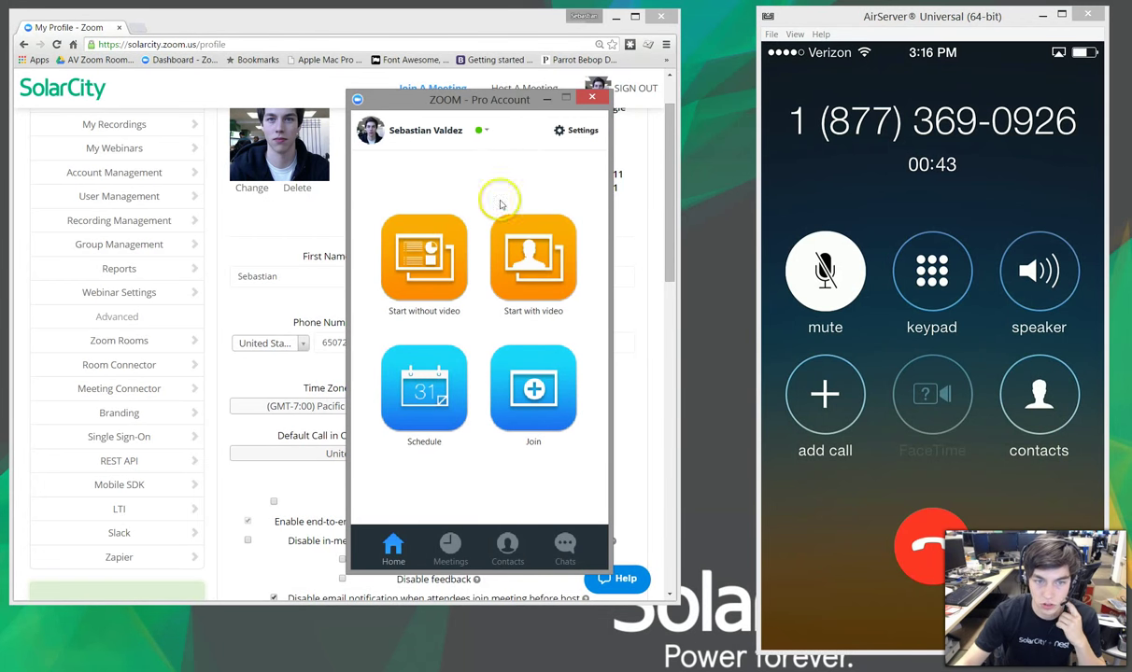
drag(521, 97, 576, 116)
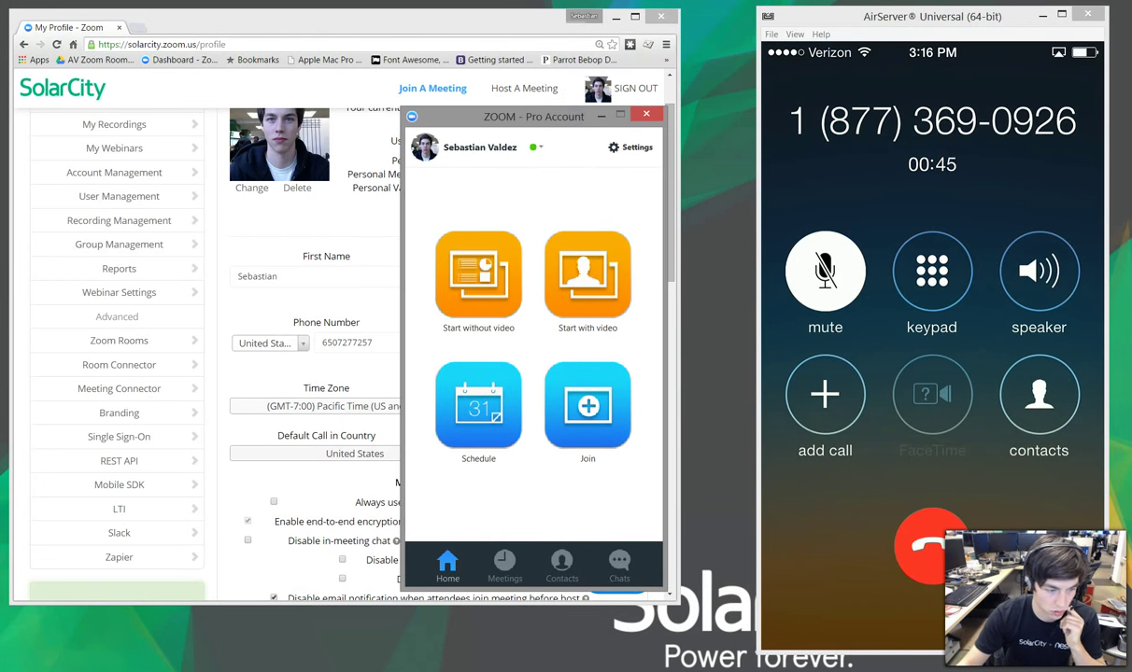
key(alt+Tab)
key(super+Down)
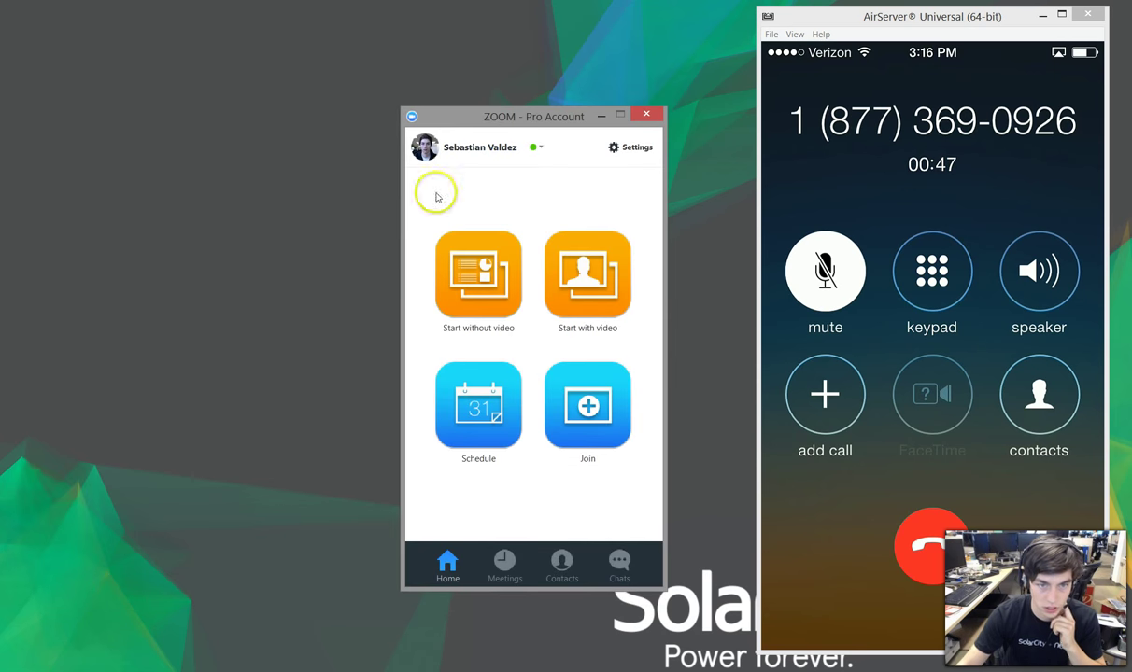
drag(469, 119, 336, 124)
Step: Join the meeting using Account 1's meeting ID, verified against the profile page
click(472, 423)
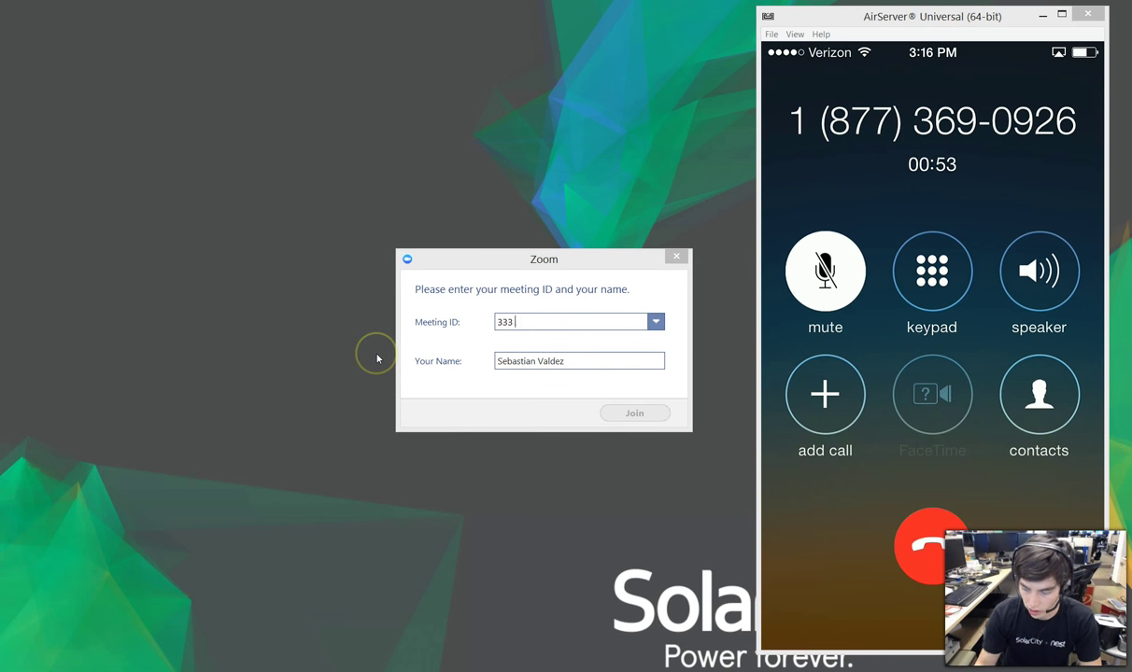
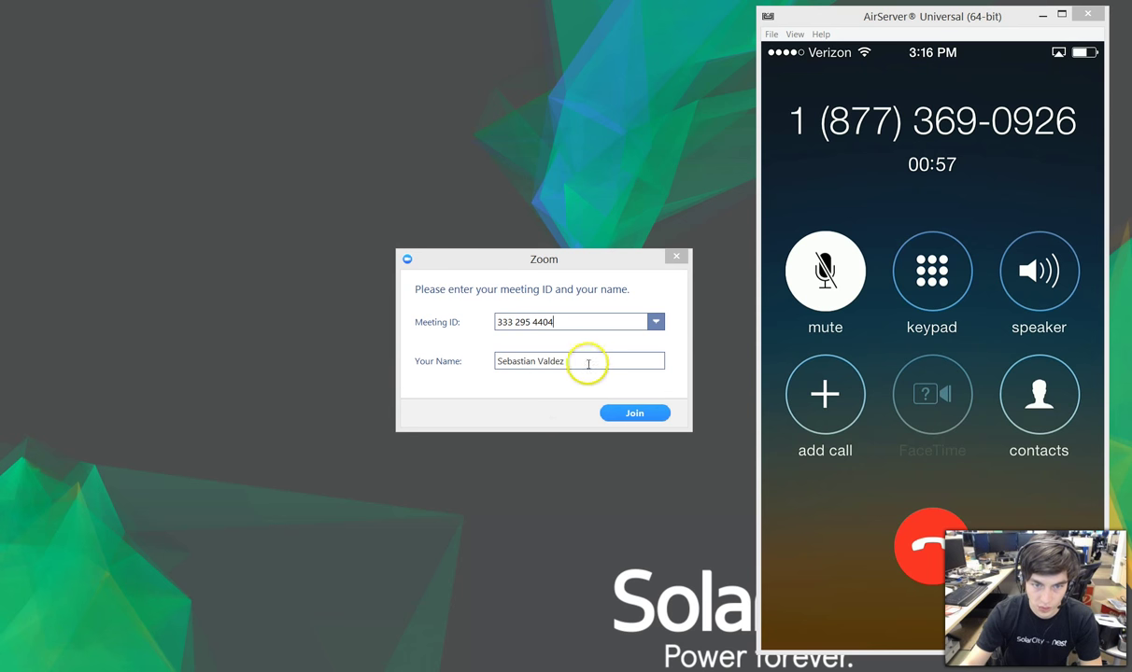
key(alt+Tab)
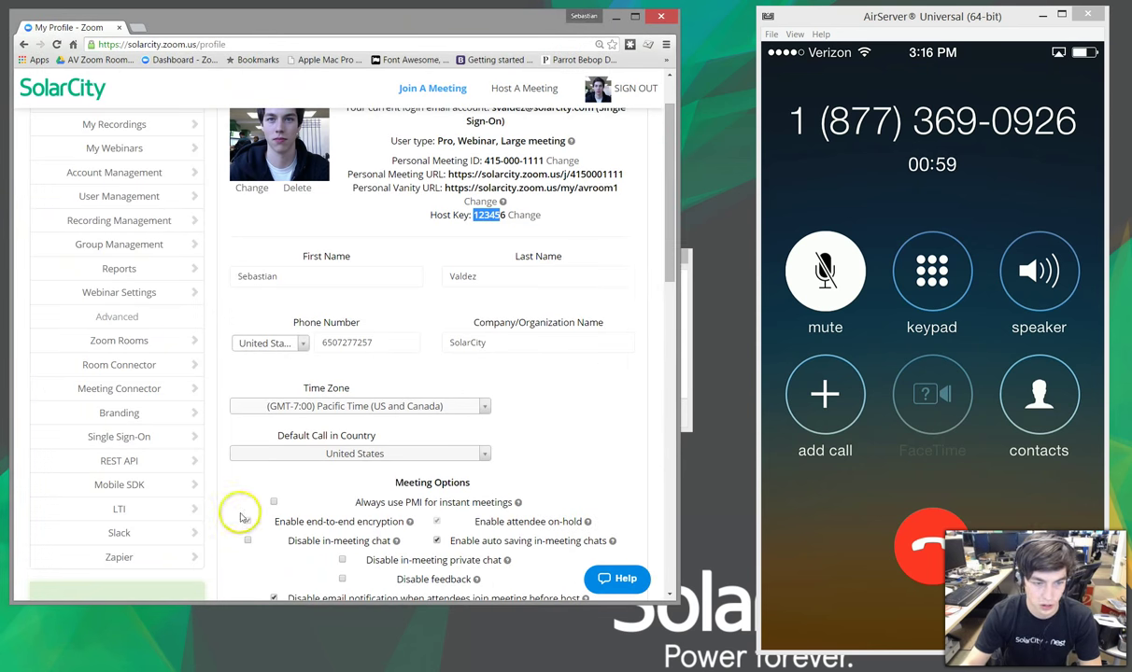
drag(679, 241, 666, 404)
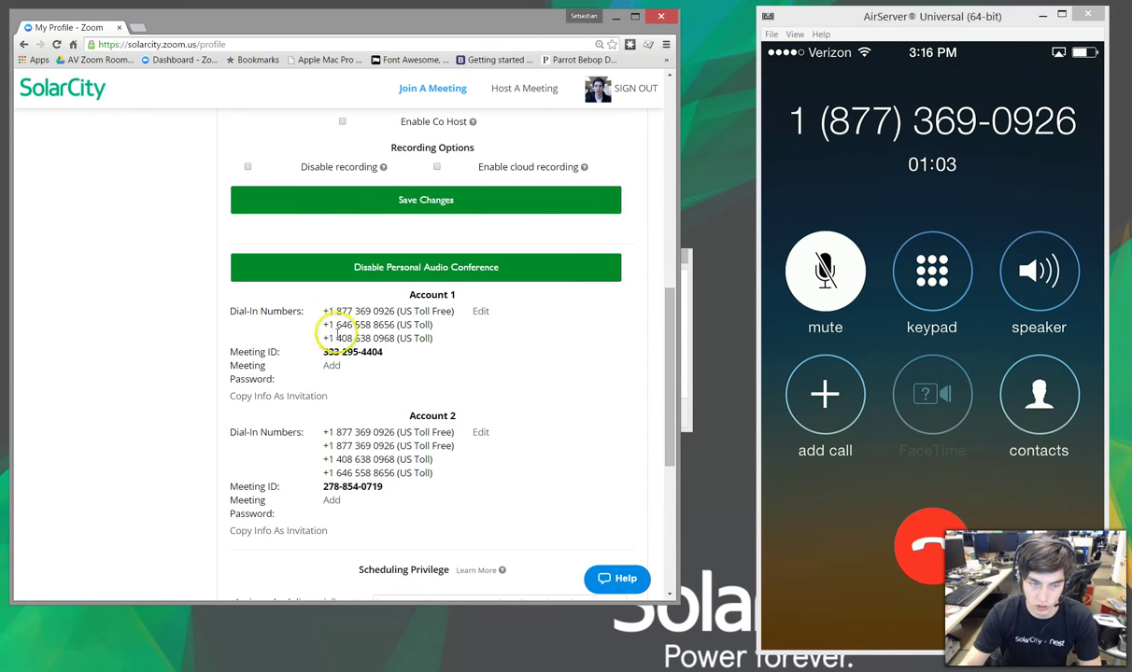
drag(328, 352, 382, 352)
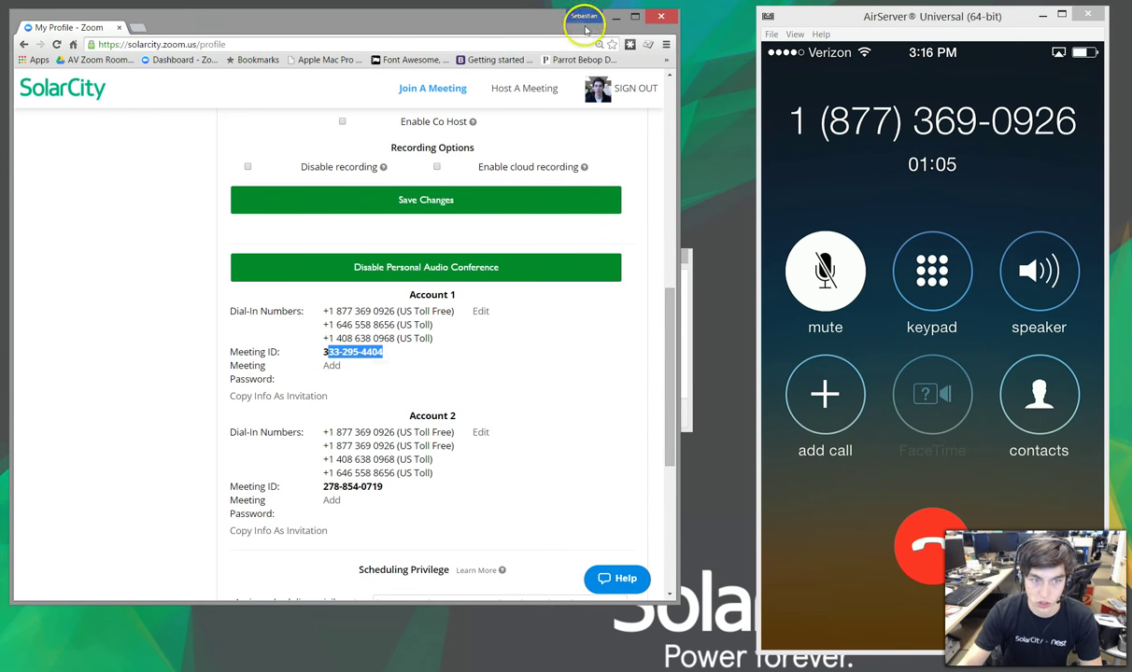
click(613, 17)
click(609, 413)
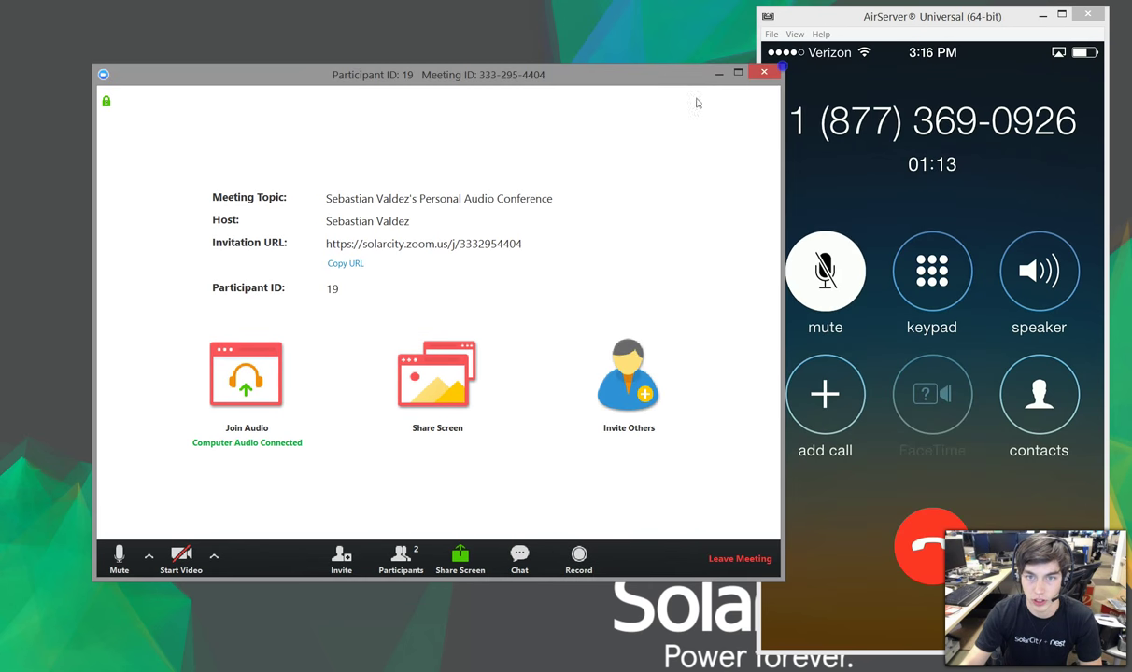
Step: Check the Participants list for the phone caller, then leave the meeting from the desktop client
drag(669, 83, 614, 78)
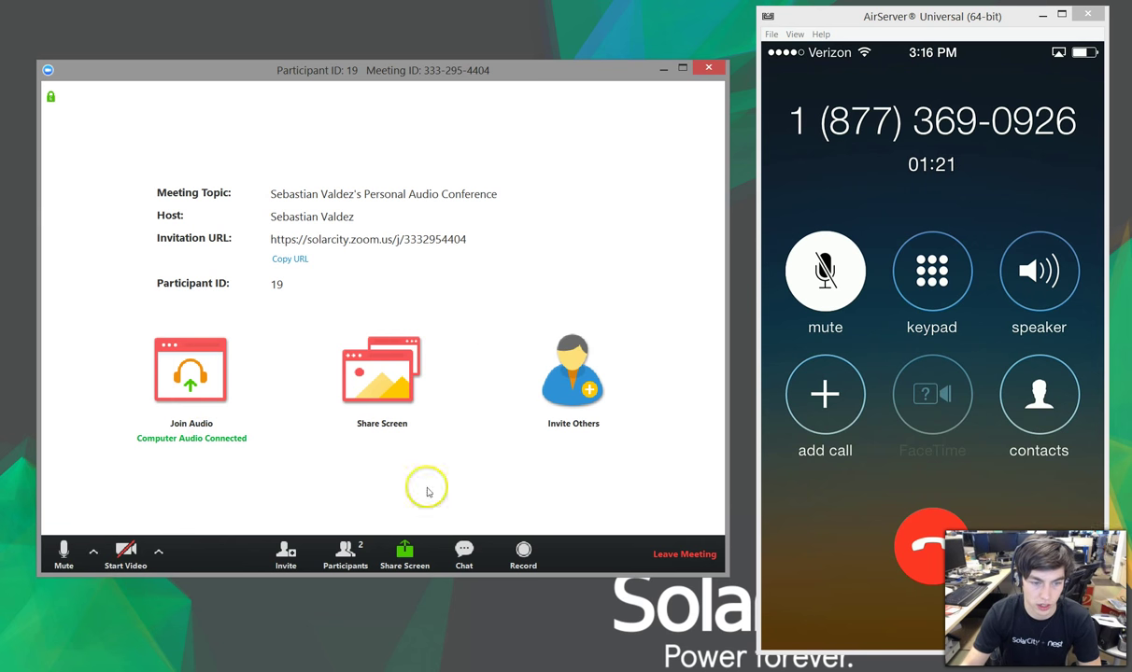
click(342, 555)
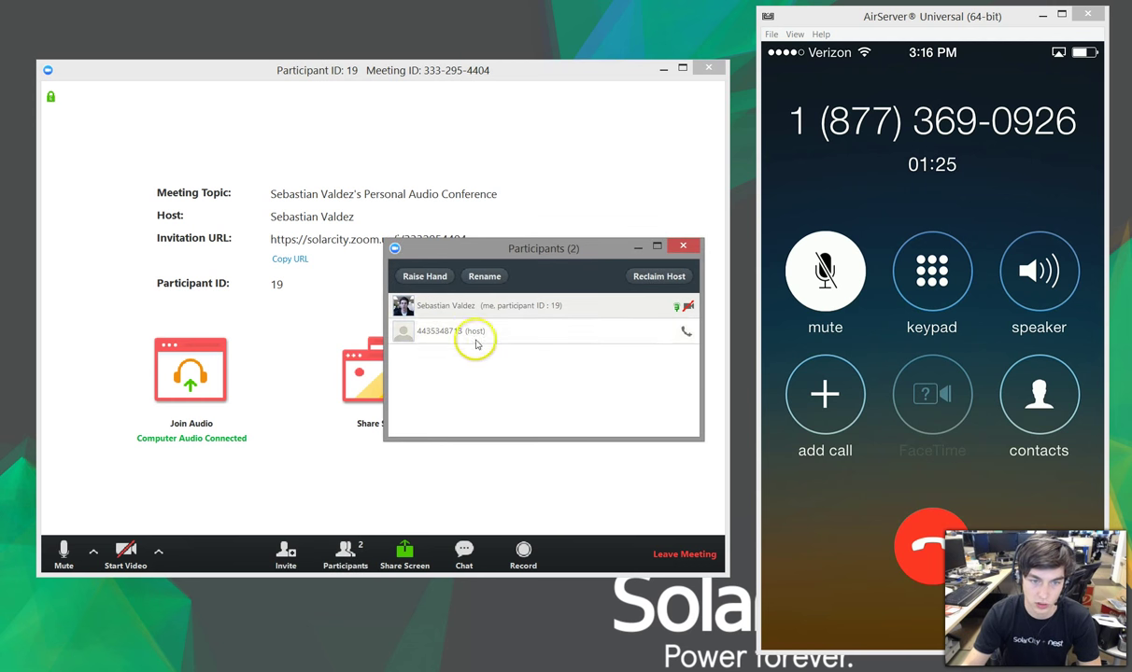
click(684, 247)
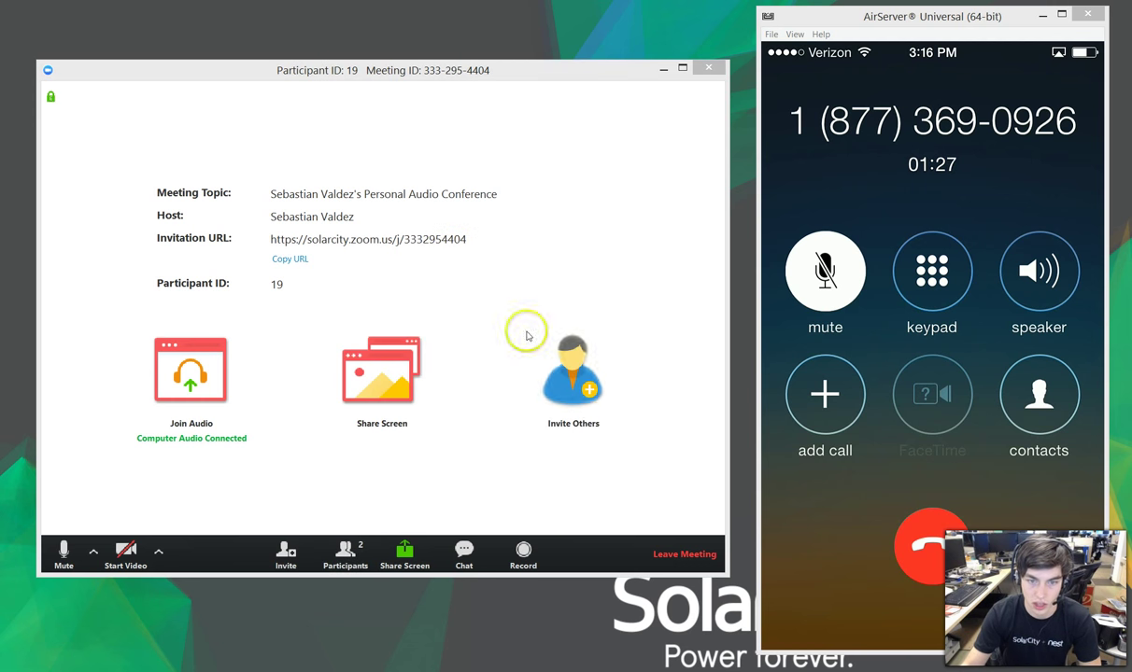
click(665, 557)
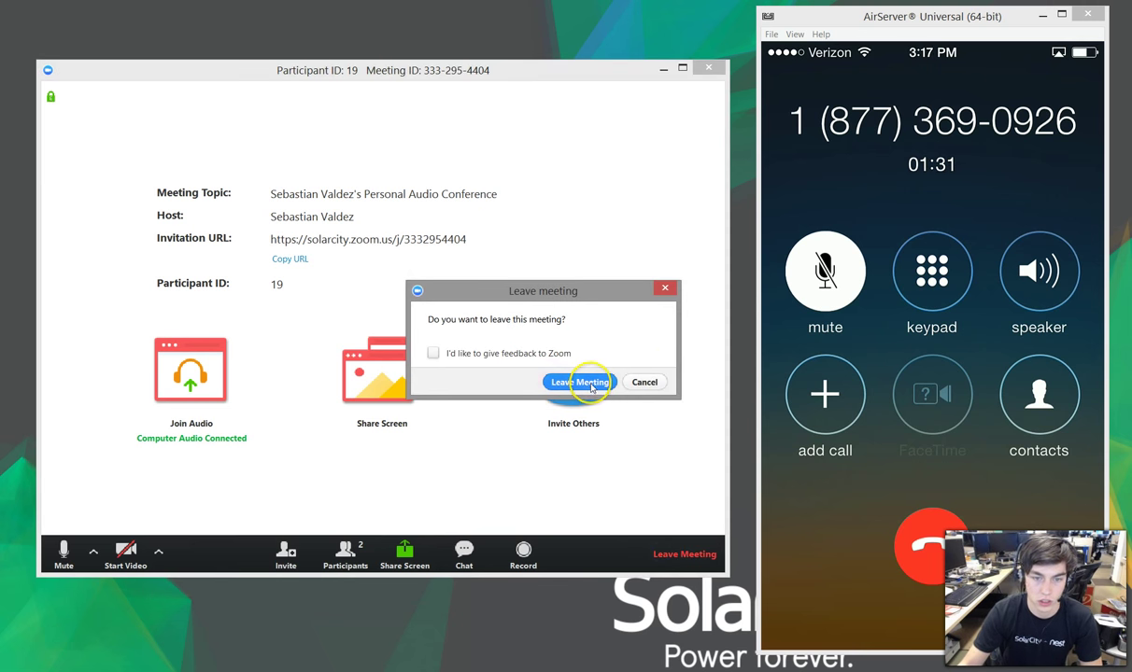
click(580, 382)
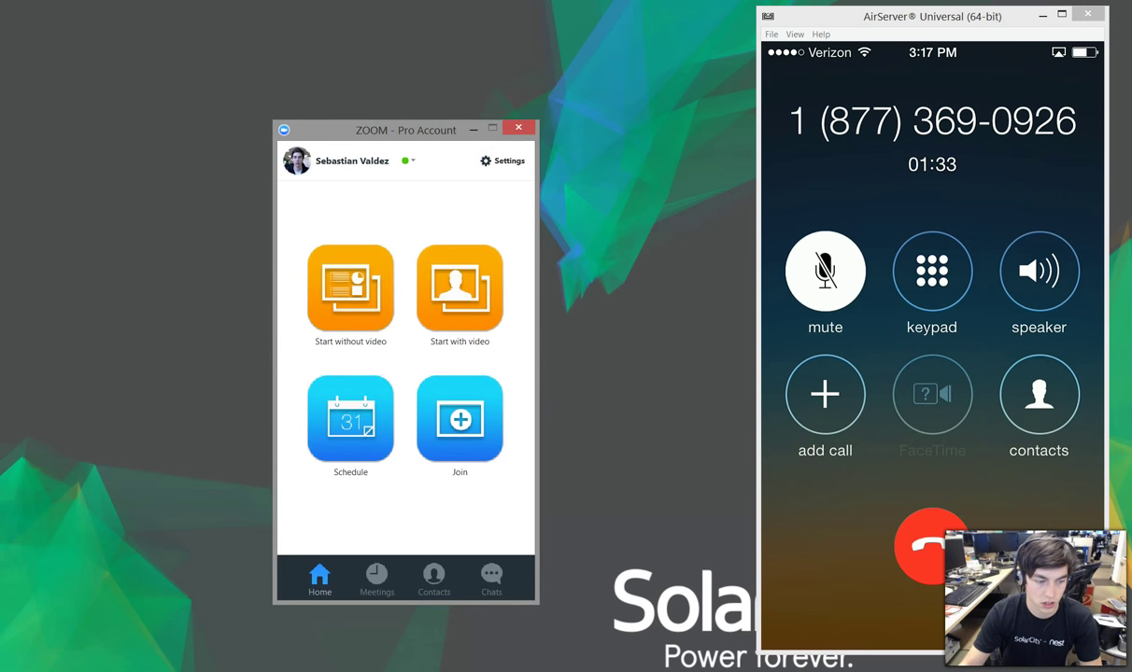
Step: Scroll Chrome's My Profile page to the top and highlight the saved Host Key line
key(alt+Tab)
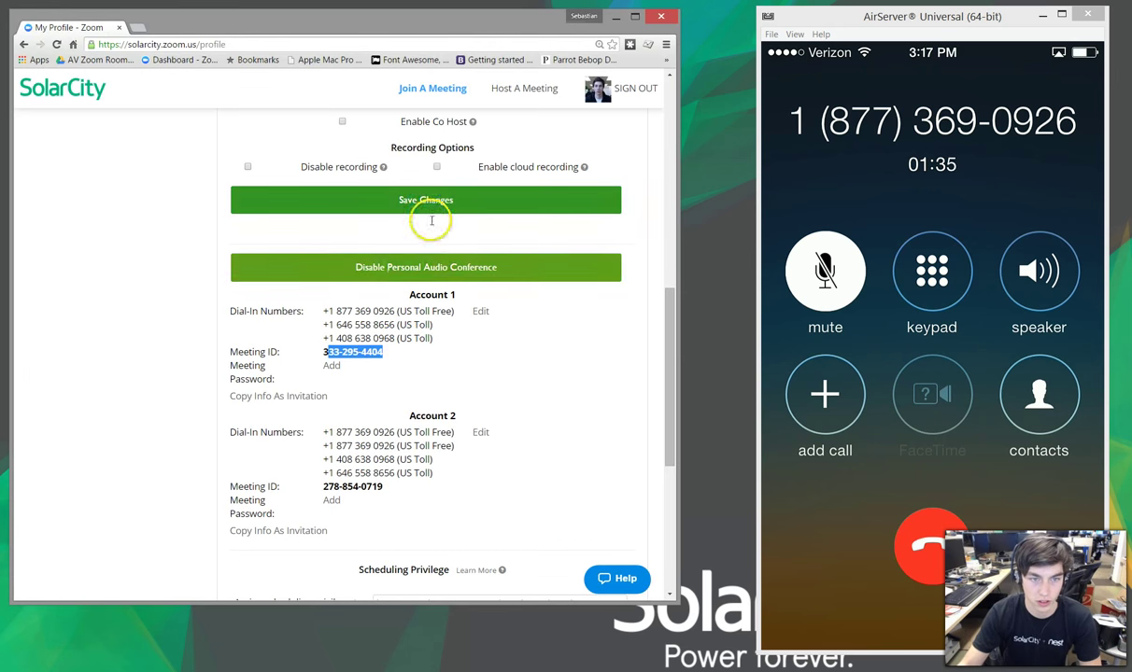
drag(664, 402, 665, 156)
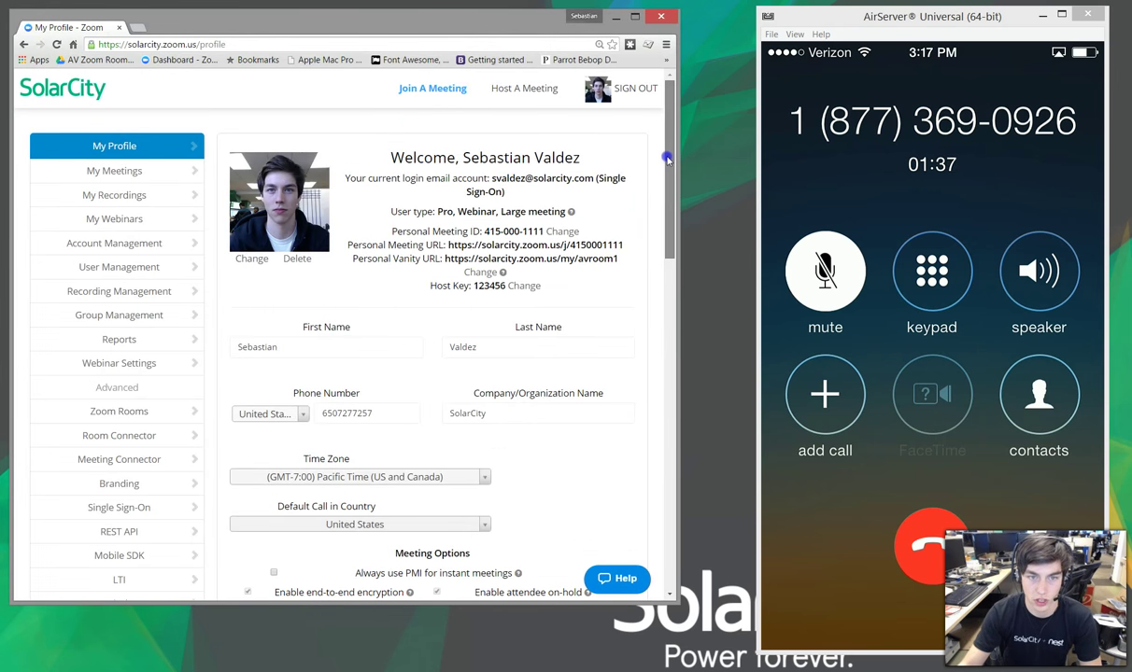
drag(429, 286, 551, 286)
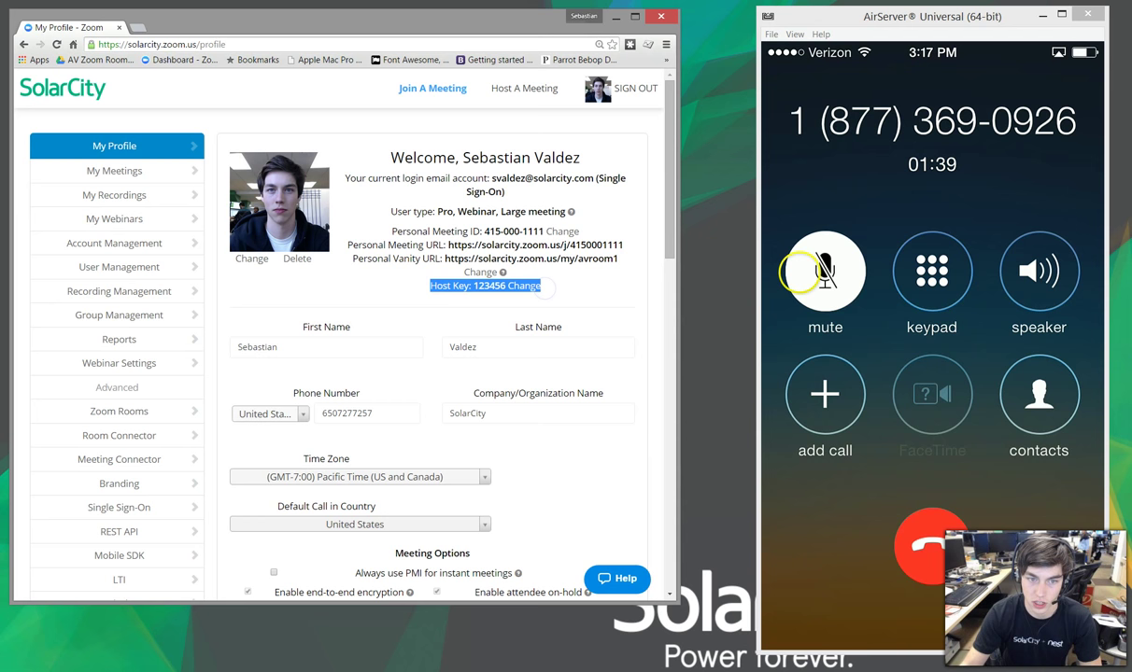